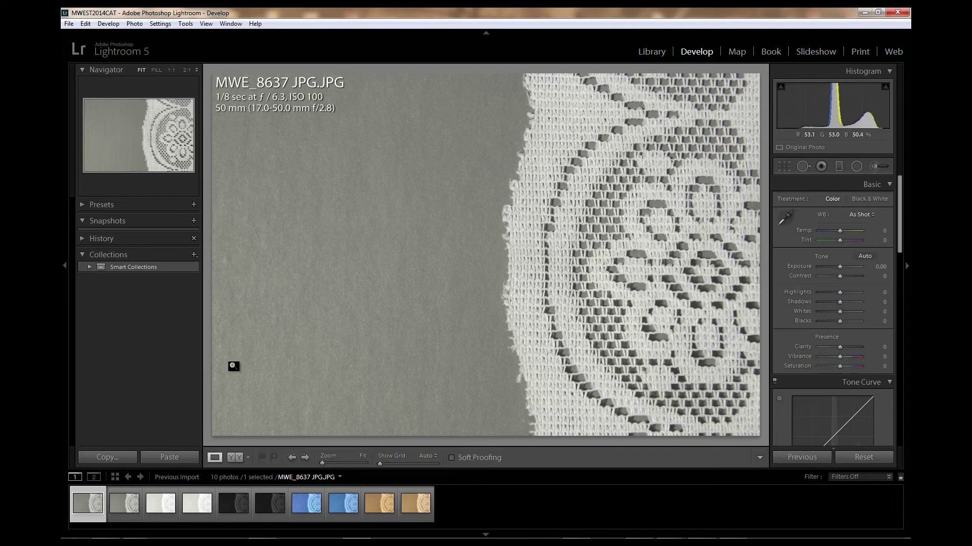
# Browse the lace photos MWE_8638 through MWE_8641 JPG, ending on MWE_8641 RAW.NEF
pyautogui.click(158, 508)
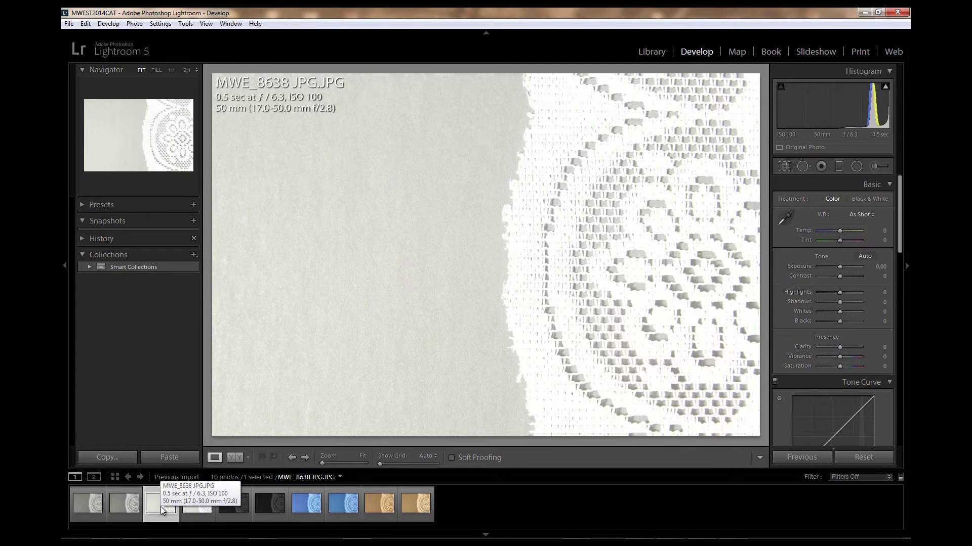
pyautogui.click(229, 508)
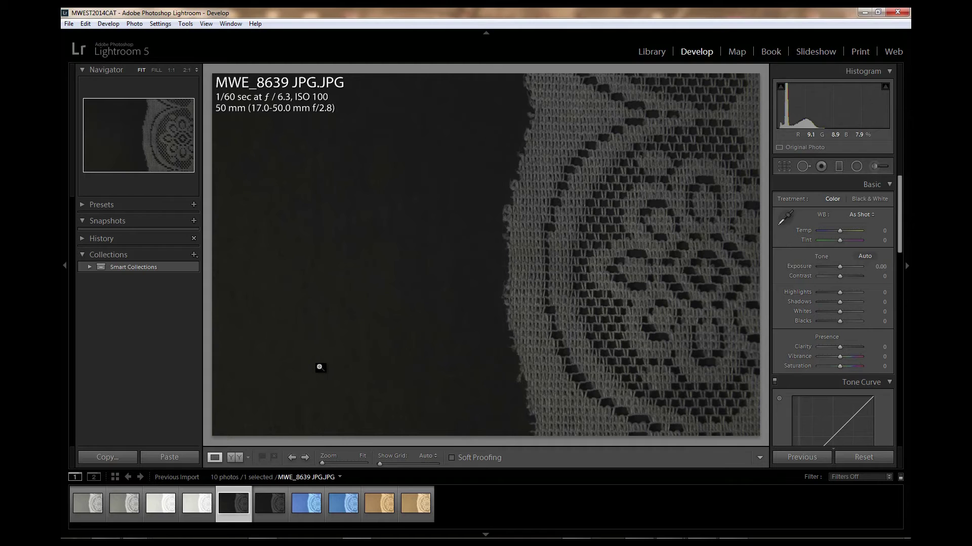
pyautogui.click(300, 505)
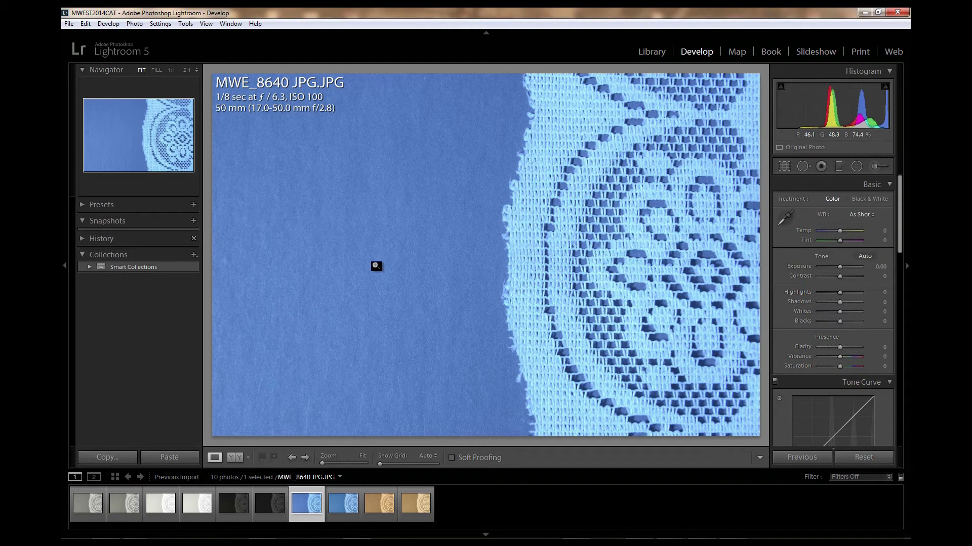
pyautogui.click(373, 503)
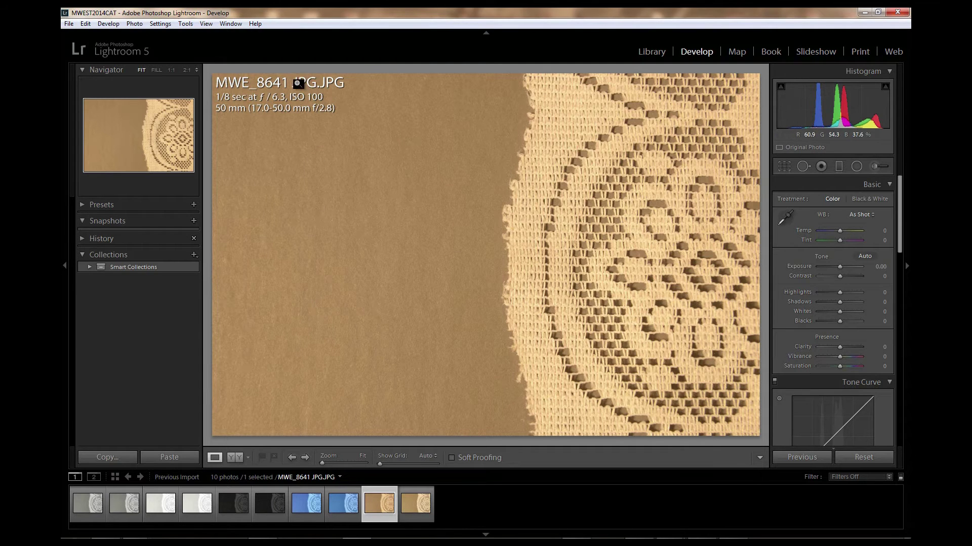
pyautogui.click(407, 500)
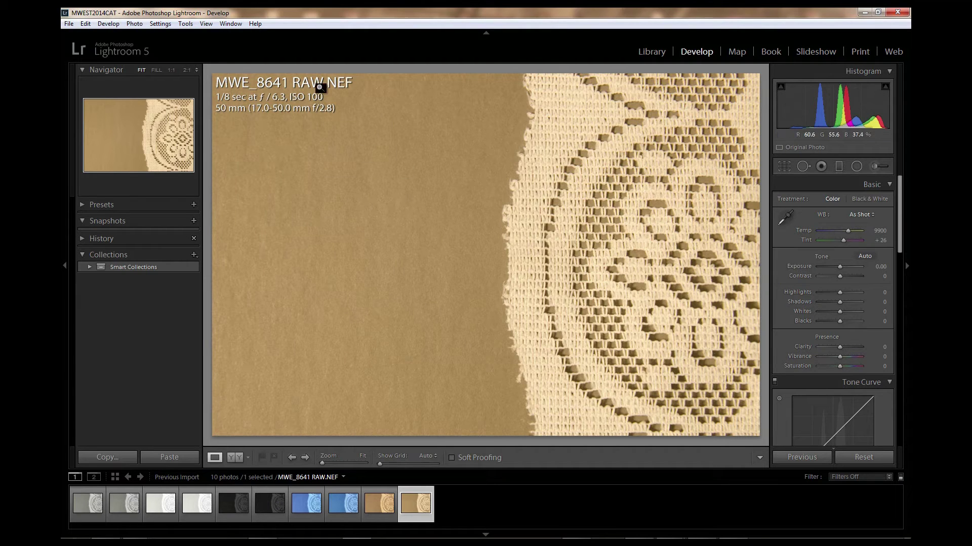
pyautogui.click(860, 215)
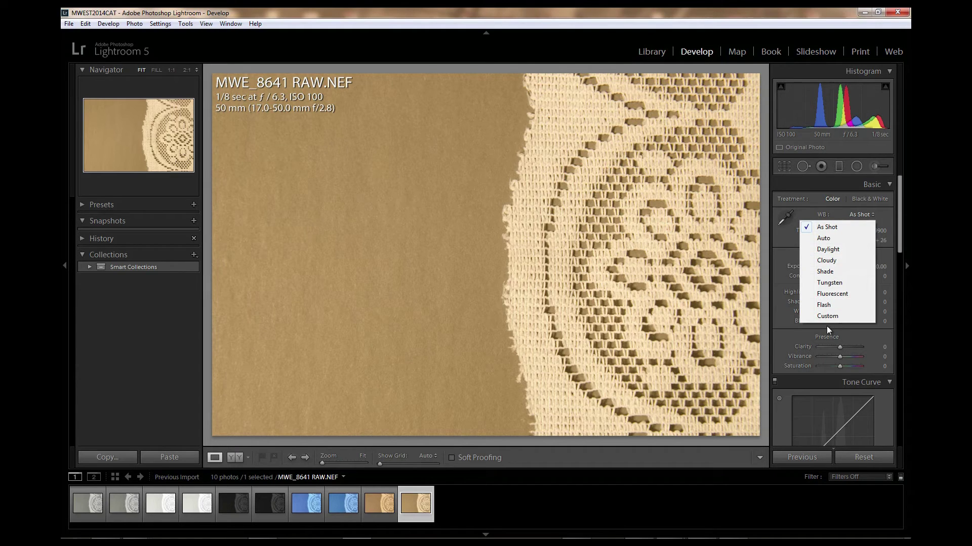
pyautogui.click(866, 214)
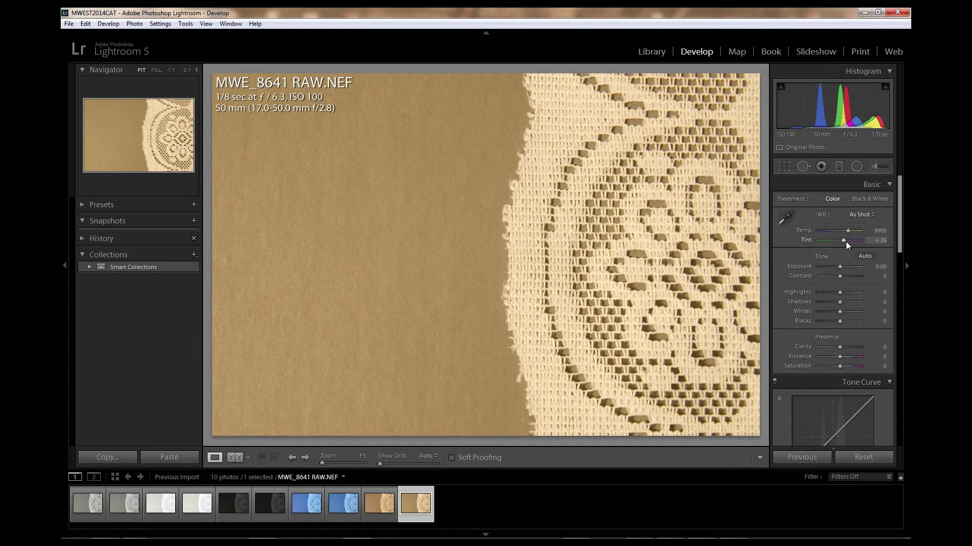
pyautogui.click(379, 502)
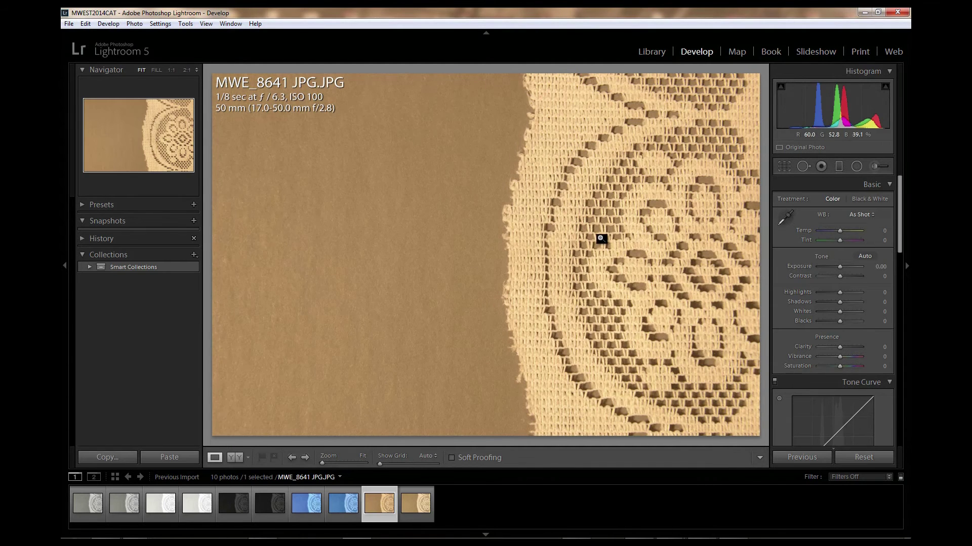
pyautogui.click(861, 212)
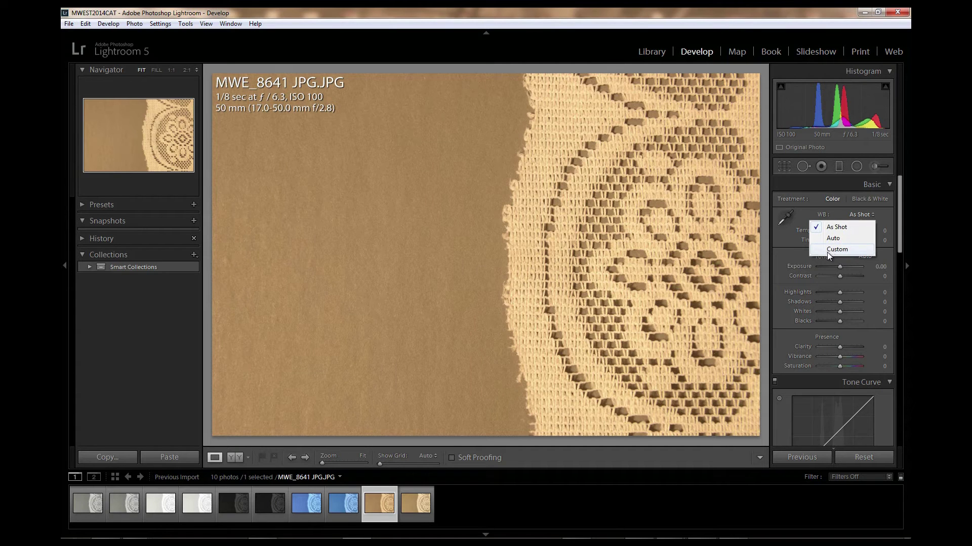
pyautogui.click(786, 242)
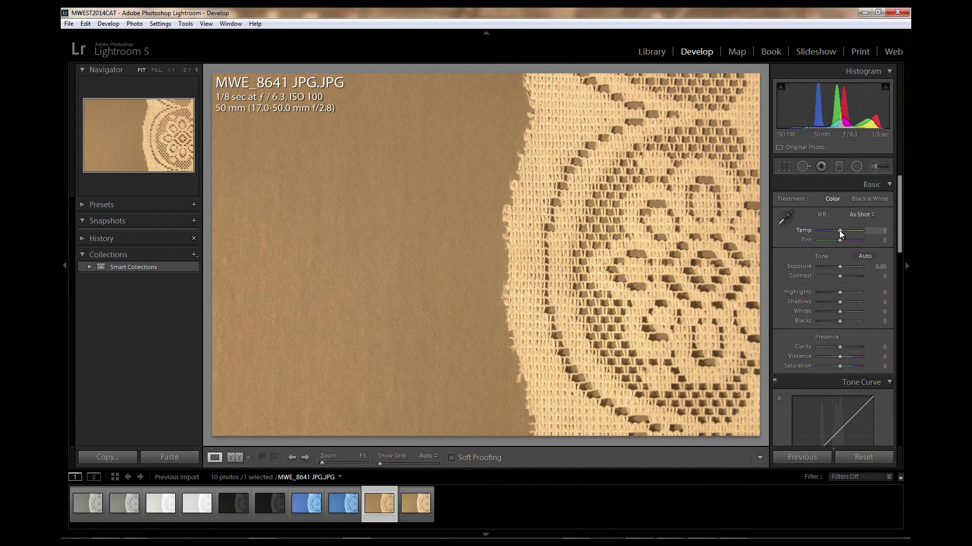
pyautogui.moveTo(839, 230); pyautogui.dragTo(835, 230)
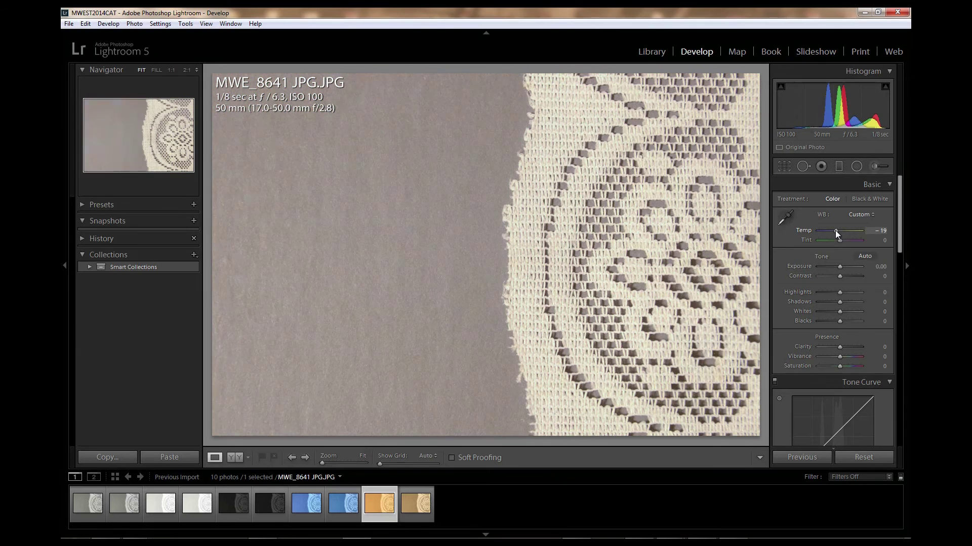
pyautogui.doubleClick(835, 230)
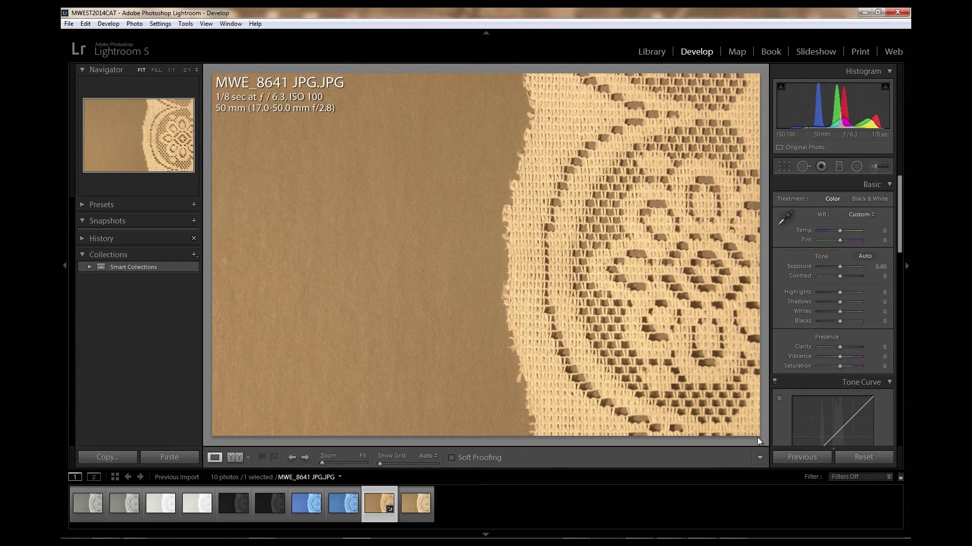
pyautogui.click(407, 501)
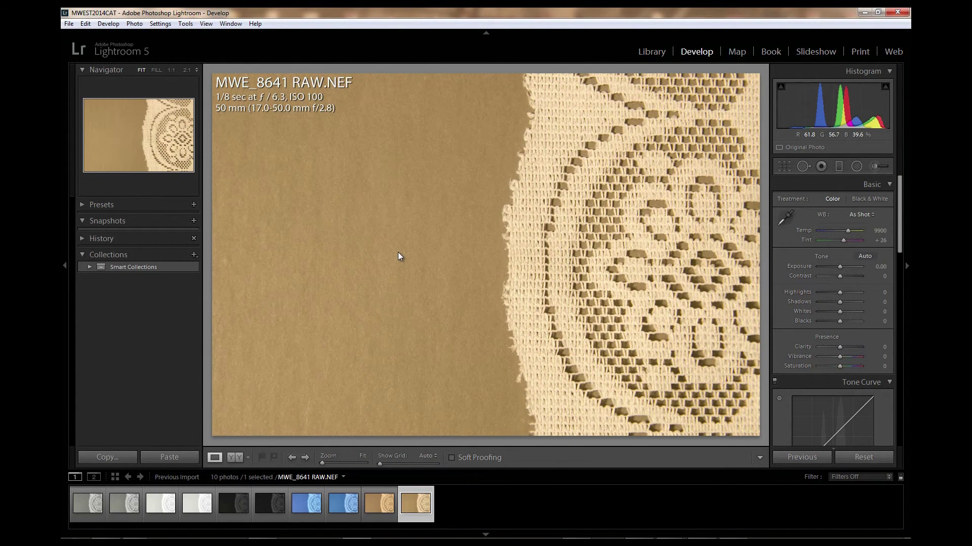
# Eyedrop MWE_8641 RAW and JPEG backgrounds to neutral grey (JPEG Temp −44, Tint −10), then view the JPEG at 1:1
pyautogui.click(785, 214)
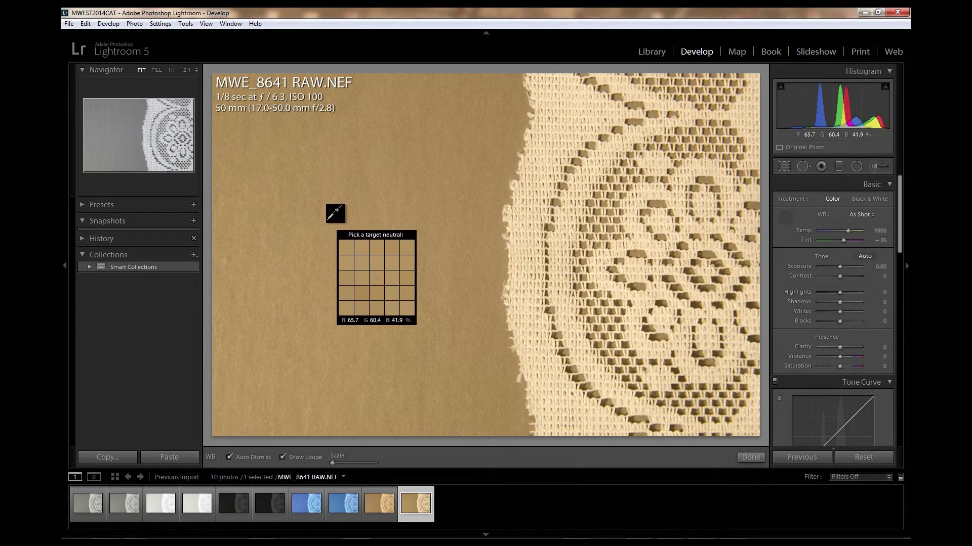
pyautogui.click(327, 221)
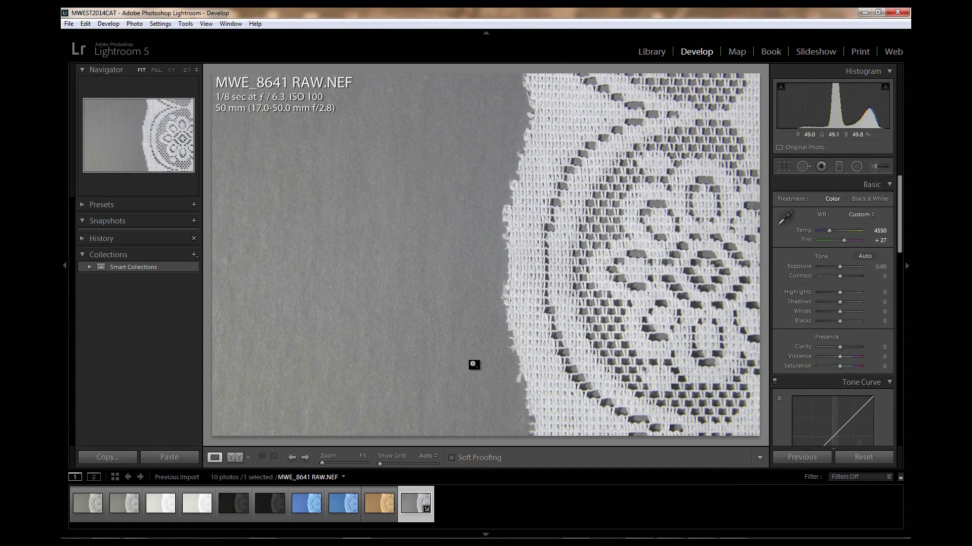
pyautogui.click(376, 502)
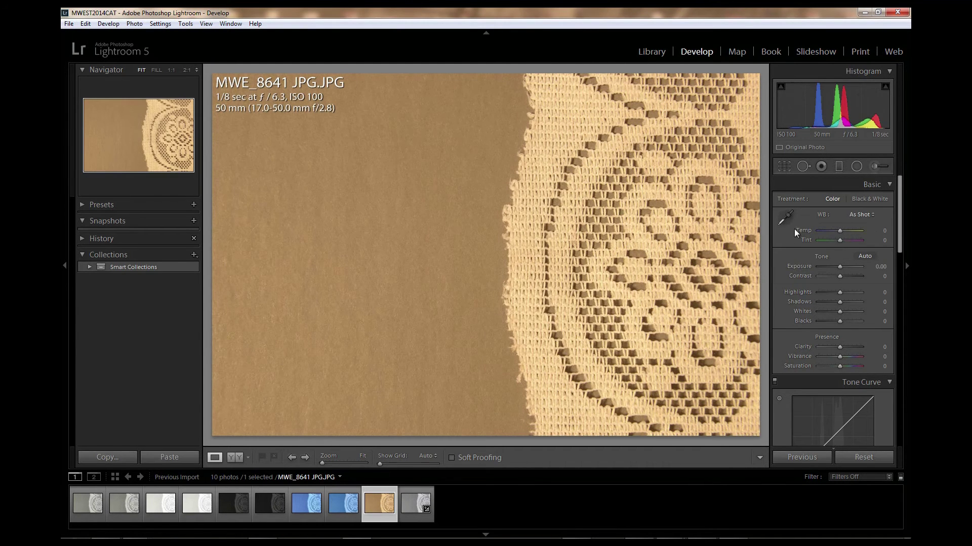
pyautogui.click(786, 219)
pyautogui.click(376, 242)
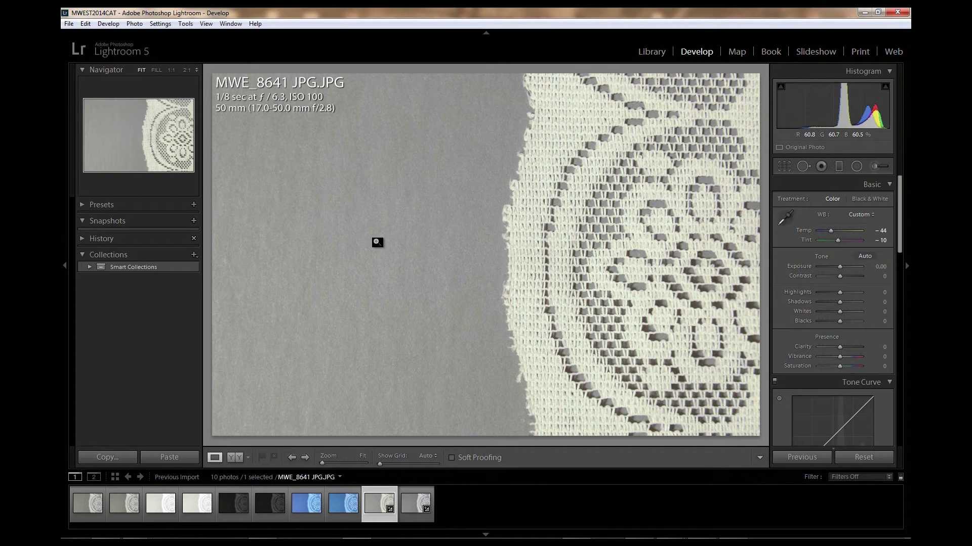
pyautogui.click(541, 253)
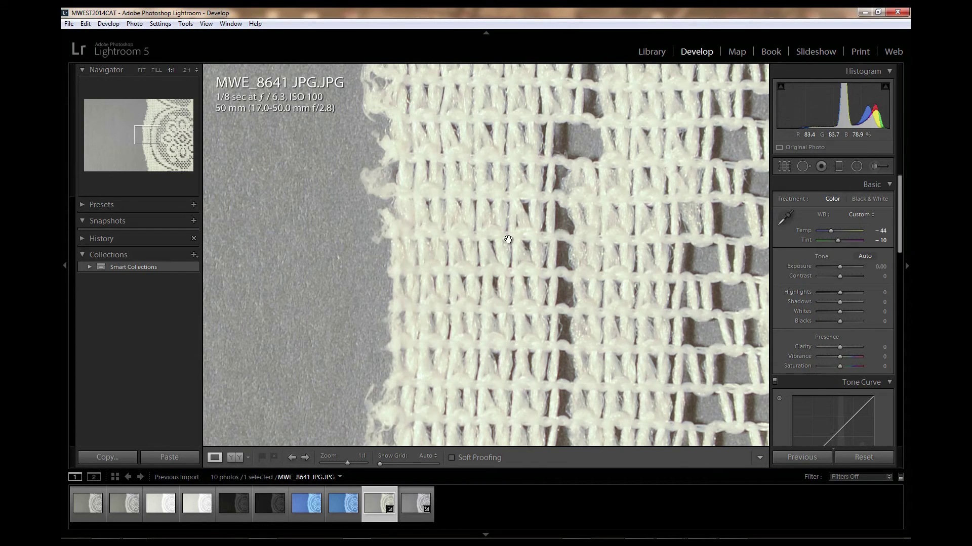
# Compare MWE_8641 RAW and JPEG at 1:1 and at Fit, then open MWE_8640 RAW.NEF
pyautogui.click(410, 502)
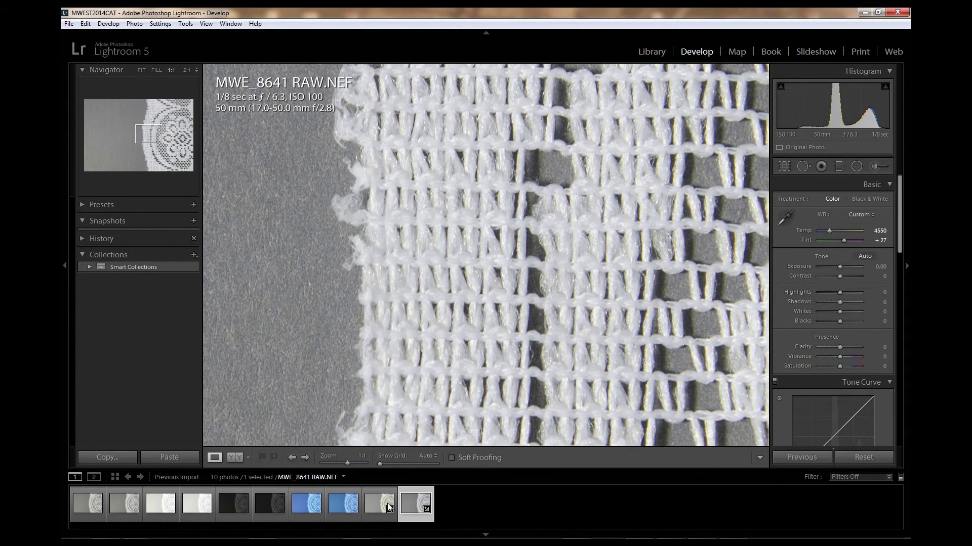
pyautogui.click(372, 506)
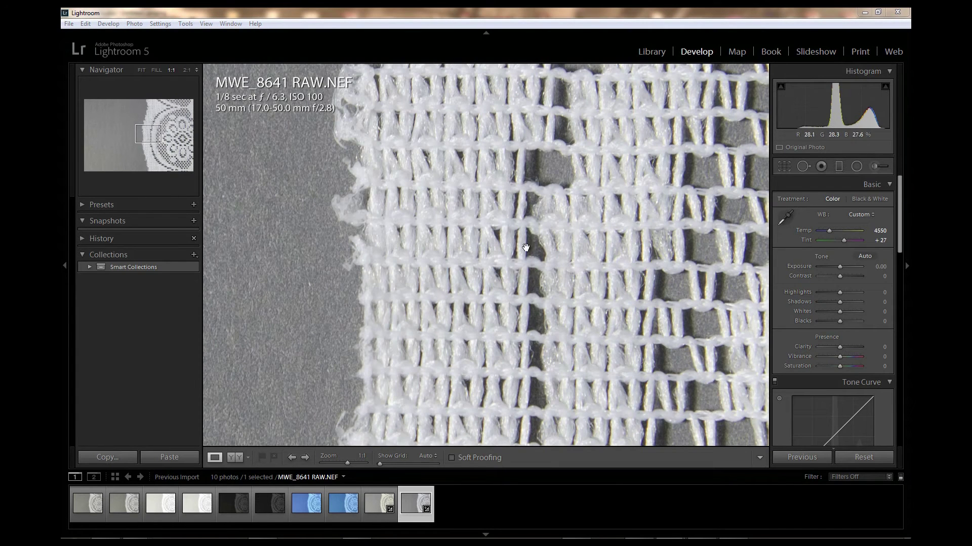
pyautogui.click(378, 496)
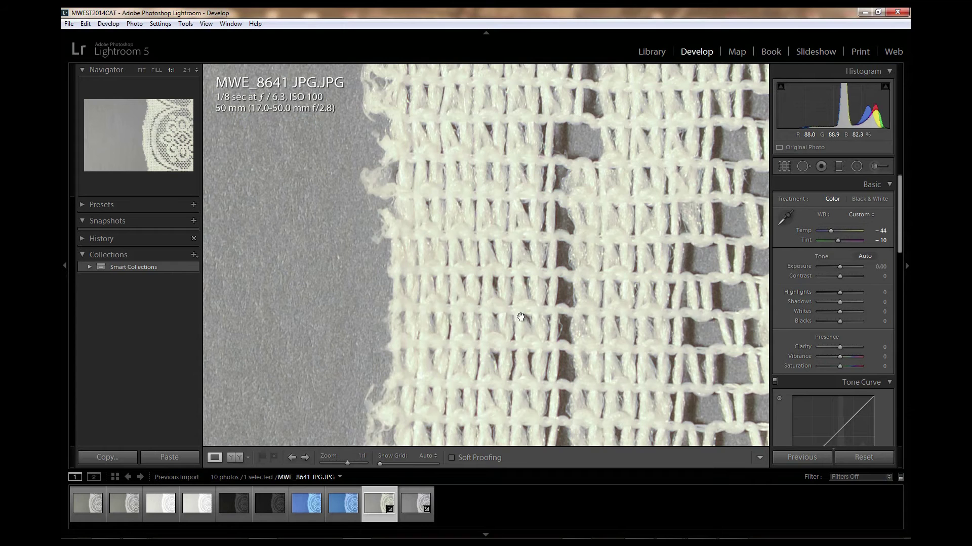
pyautogui.click(509, 243)
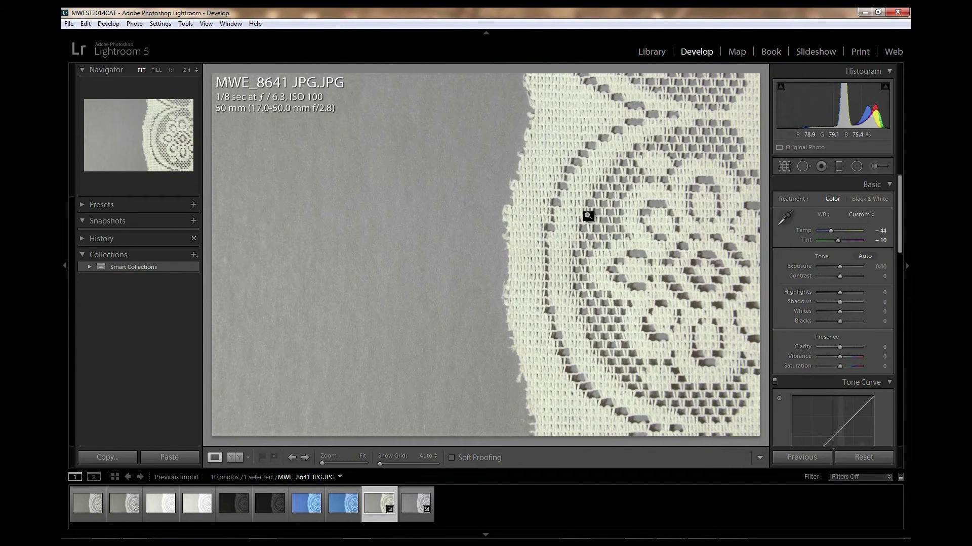
pyautogui.click(415, 501)
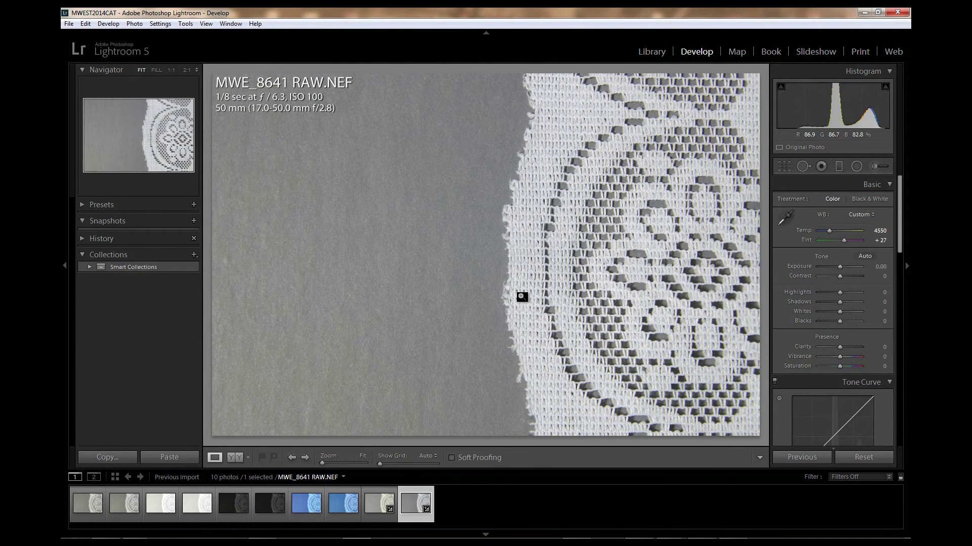
pyautogui.click(334, 500)
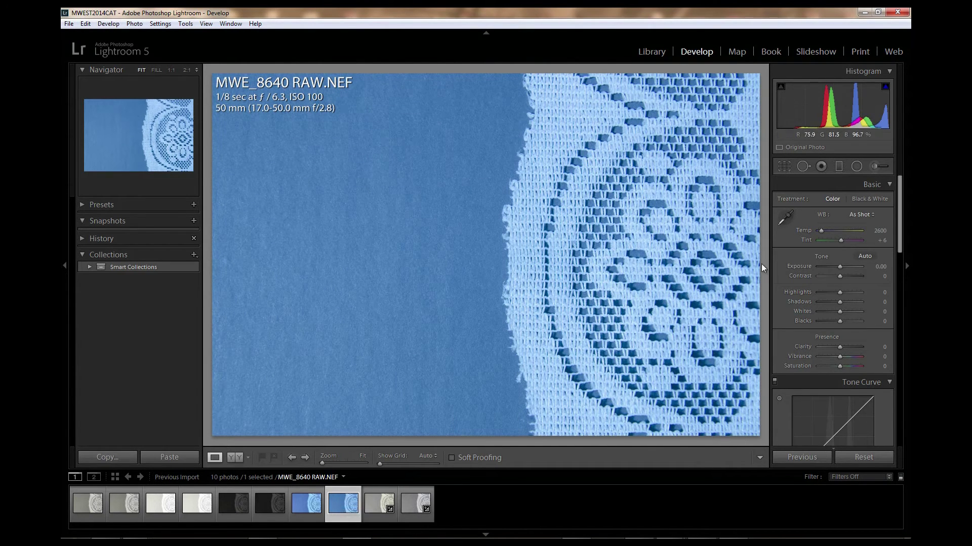
# Neutralize MWE_8640 RAW's blue cast with the white balance eyedropper (Temp 4550, Tint +26)
pyautogui.click(865, 214)
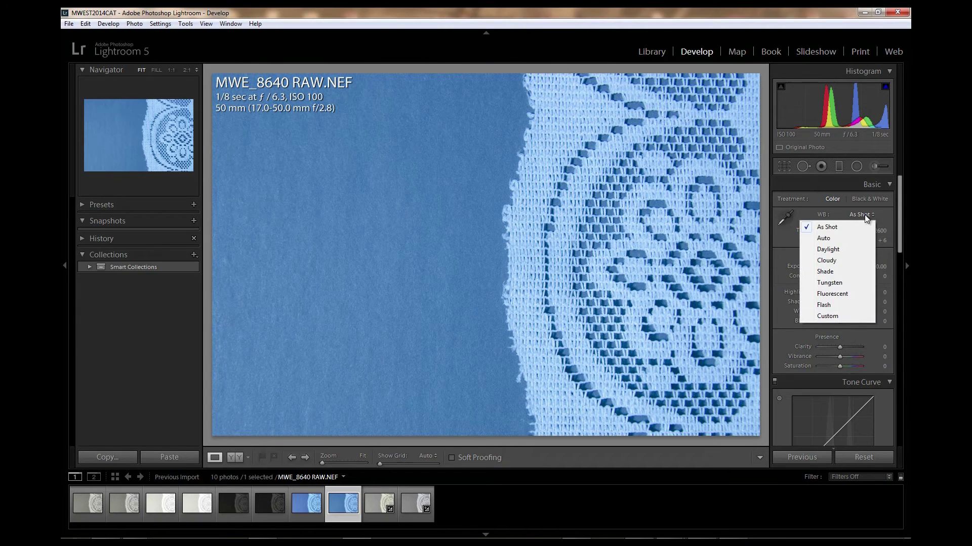
pyautogui.click(786, 215)
pyautogui.click(784, 216)
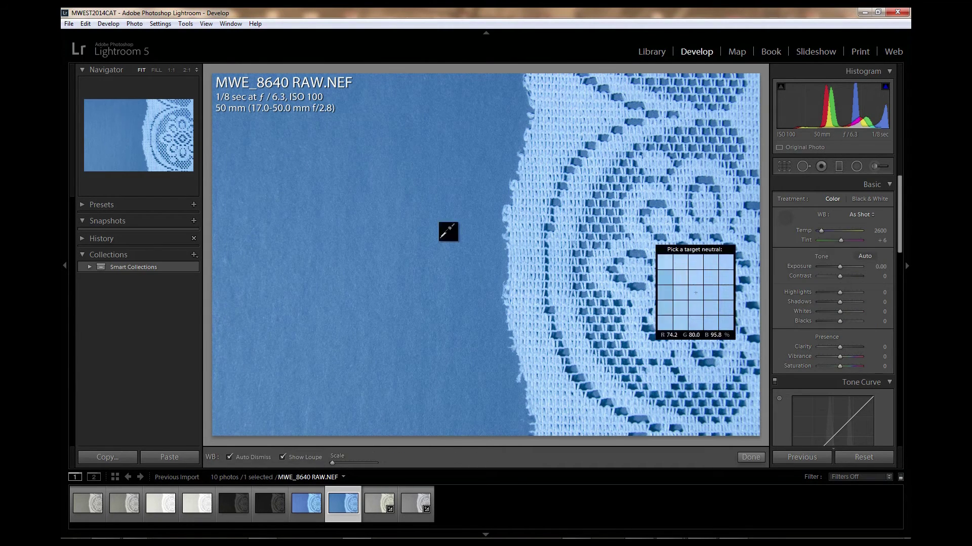
pyautogui.click(359, 227)
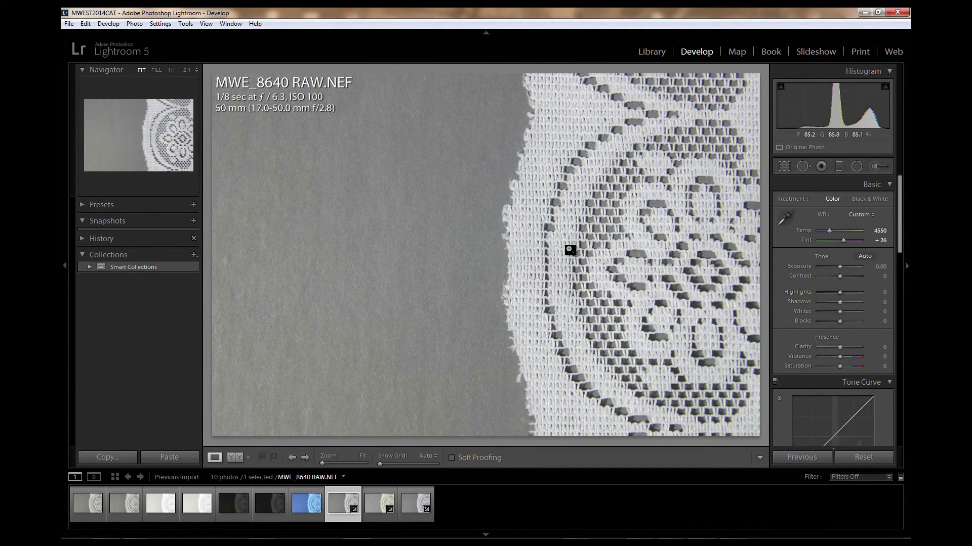
# Neutralize the MWE_8640 JPG's grey background (Temp +98, Tint +12) and zoom it to 1:1
pyautogui.click(299, 505)
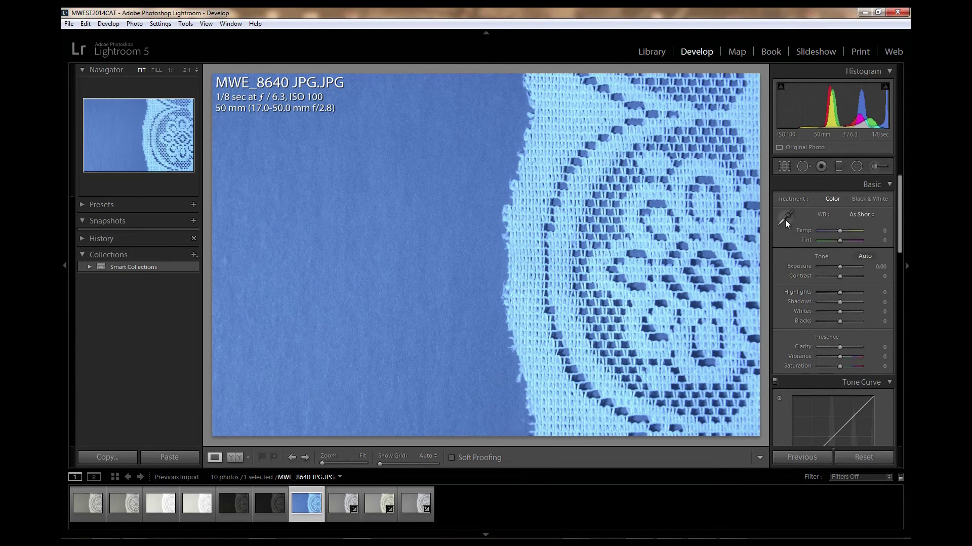
pyautogui.click(785, 219)
pyautogui.click(363, 244)
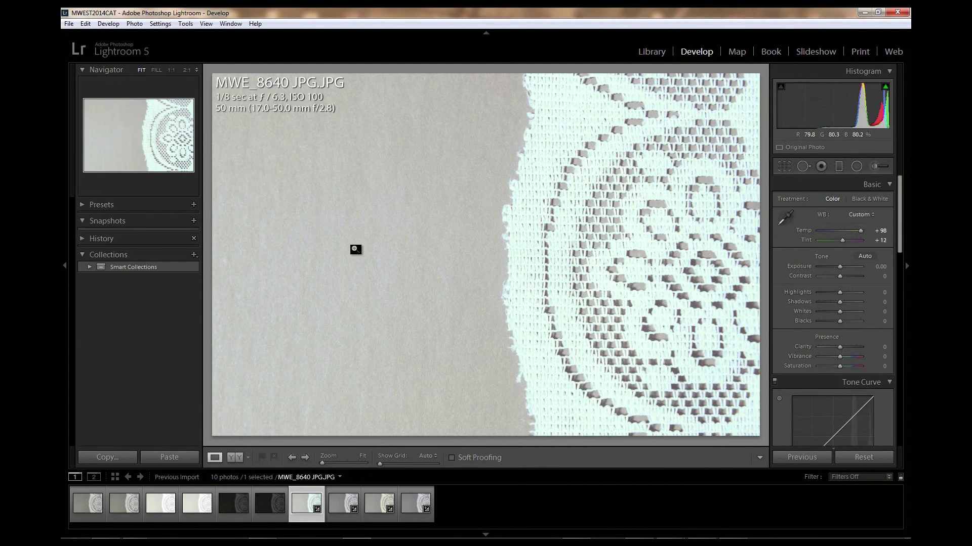
pyautogui.click(551, 242)
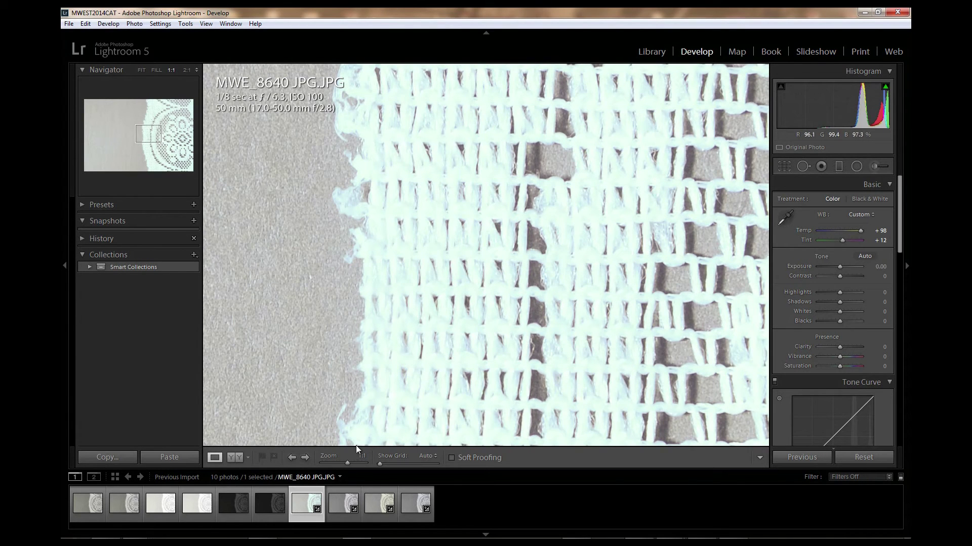
# Inspect MWE_8640 RAW's lace edge at 1:1, return to Fit, then open MWE_8639 JPG
pyautogui.click(343, 503)
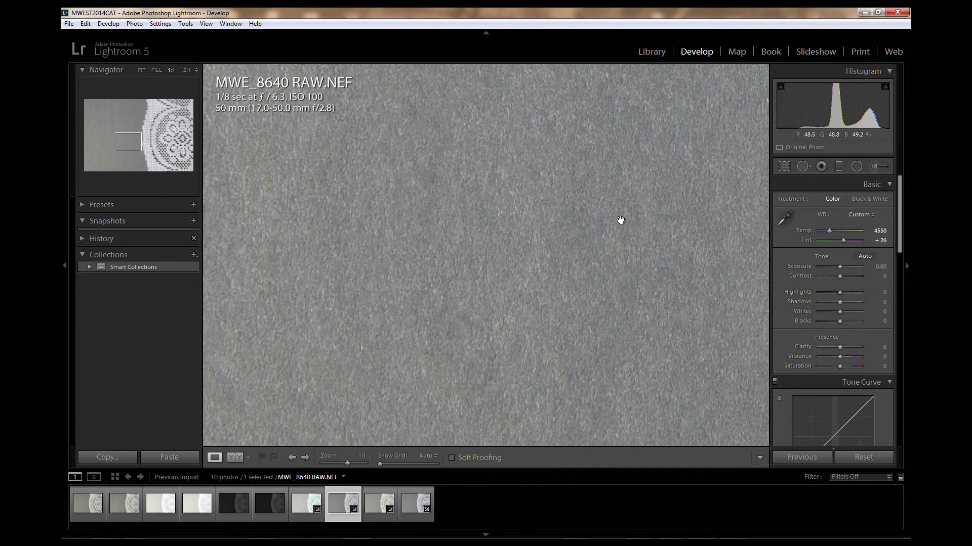
pyautogui.moveTo(621, 220); pyautogui.dragTo(547, 301)
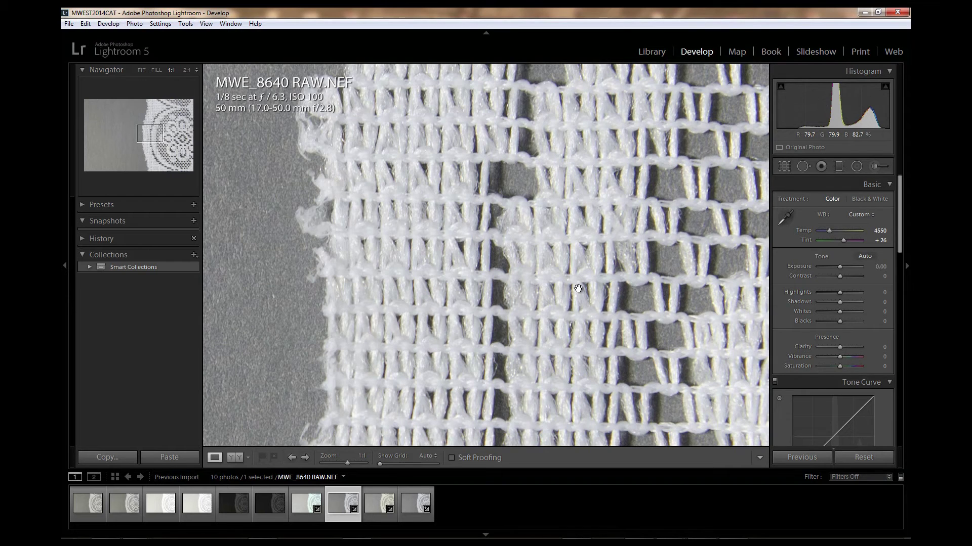
pyautogui.click(554, 231)
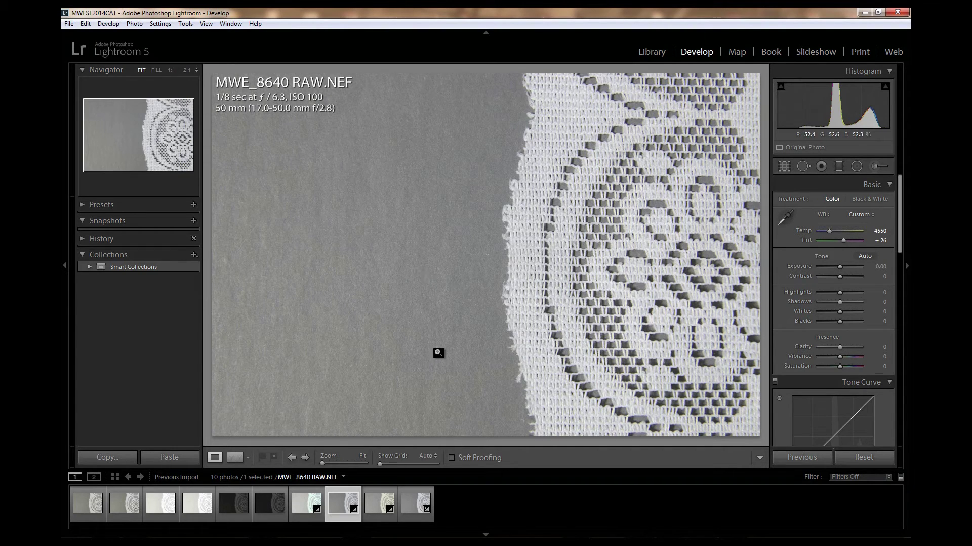
pyautogui.click(232, 506)
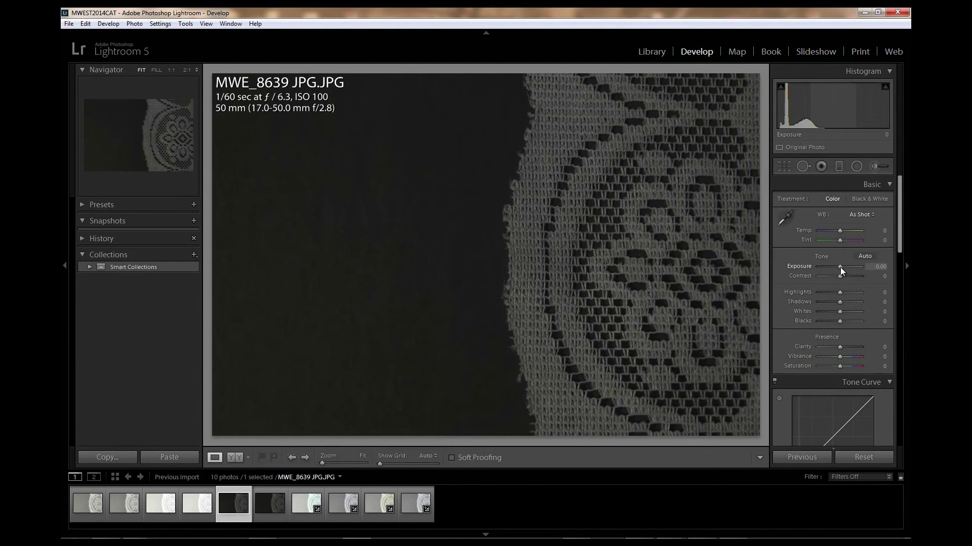
# Raise MWE_8639 JPG's Exposure to +2.98 in the Basic panel
pyautogui.moveTo(840, 267); pyautogui.dragTo(852, 268)
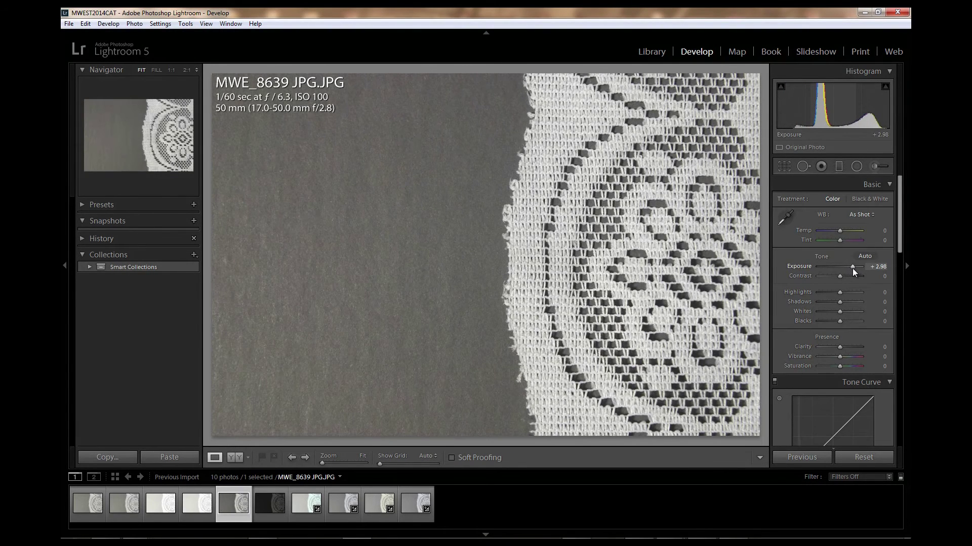
# Set MWE_8639 RAW's Exposure to +2.98 and flip between it and the JPG to compare
pyautogui.click(268, 504)
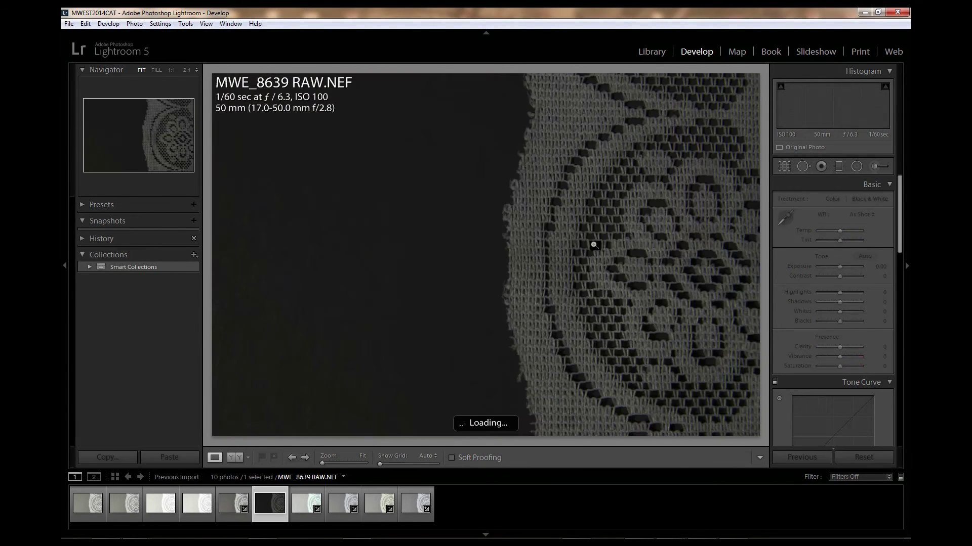
pyautogui.moveTo(839, 266); pyautogui.dragTo(853, 266)
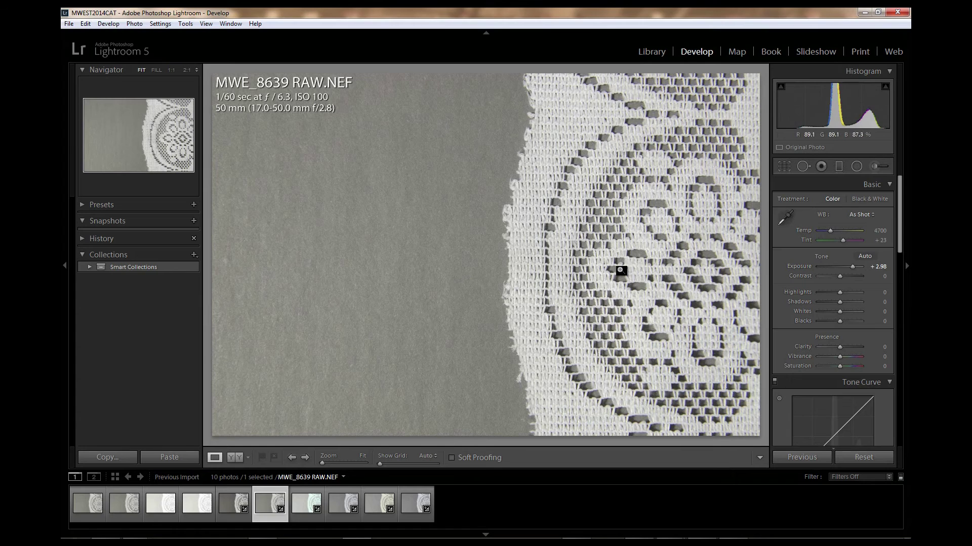
pyautogui.click(224, 505)
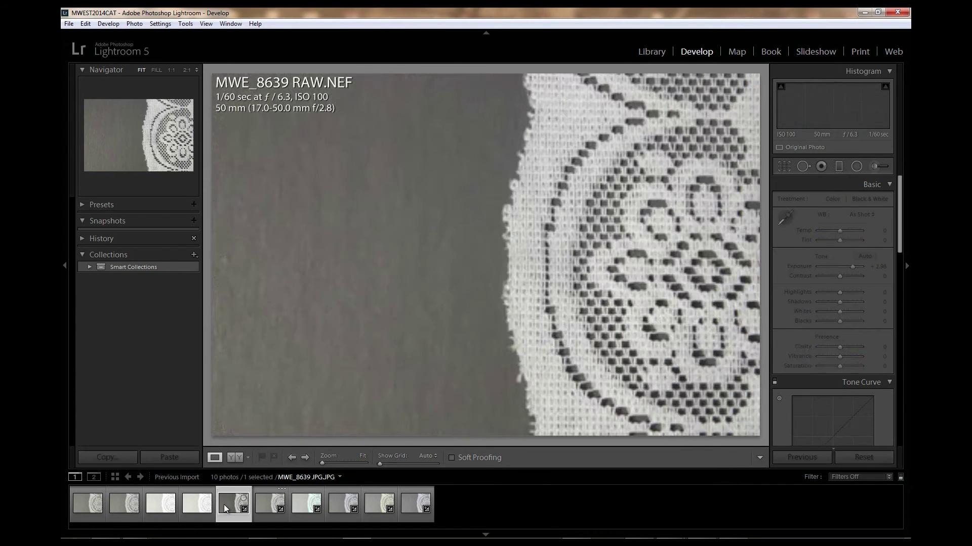
pyautogui.click(259, 502)
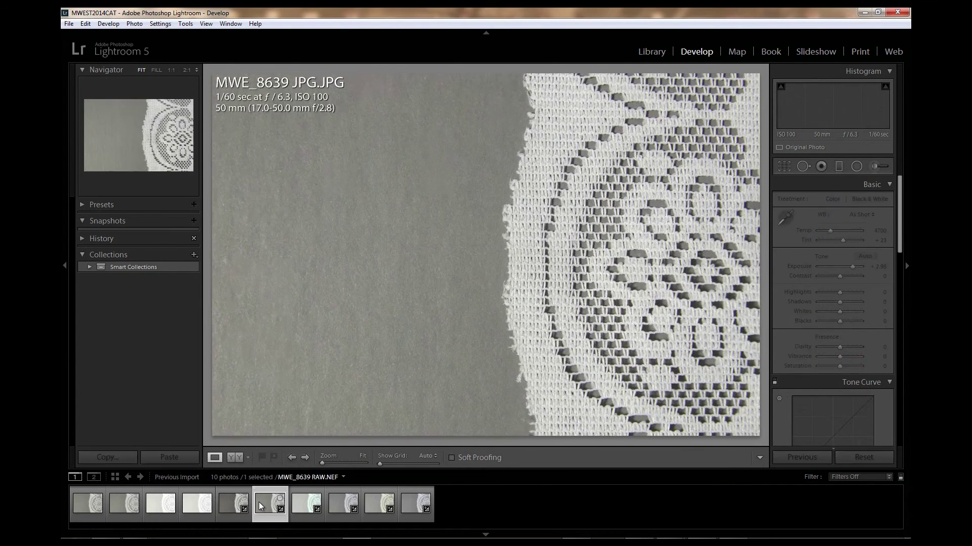
pyautogui.click(231, 505)
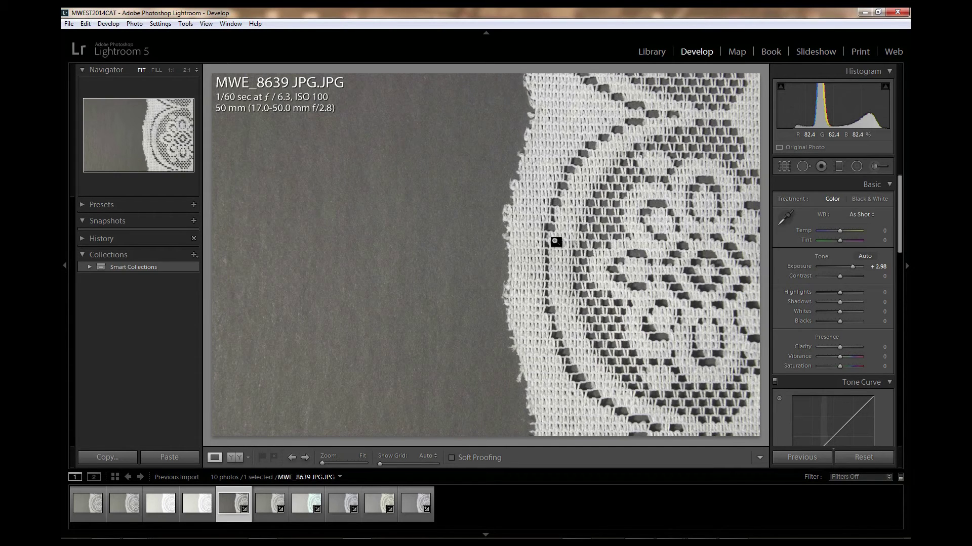
pyautogui.click(269, 501)
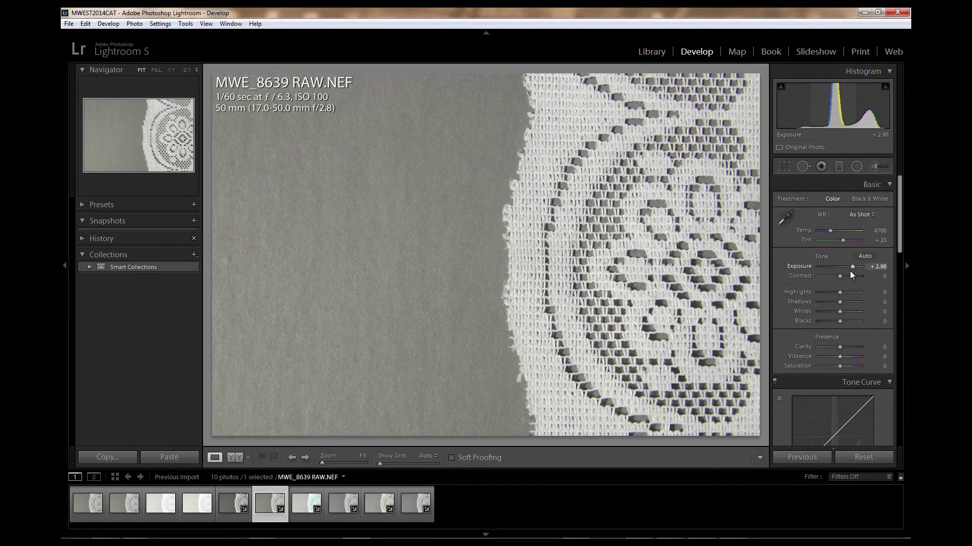
pyautogui.click(541, 231)
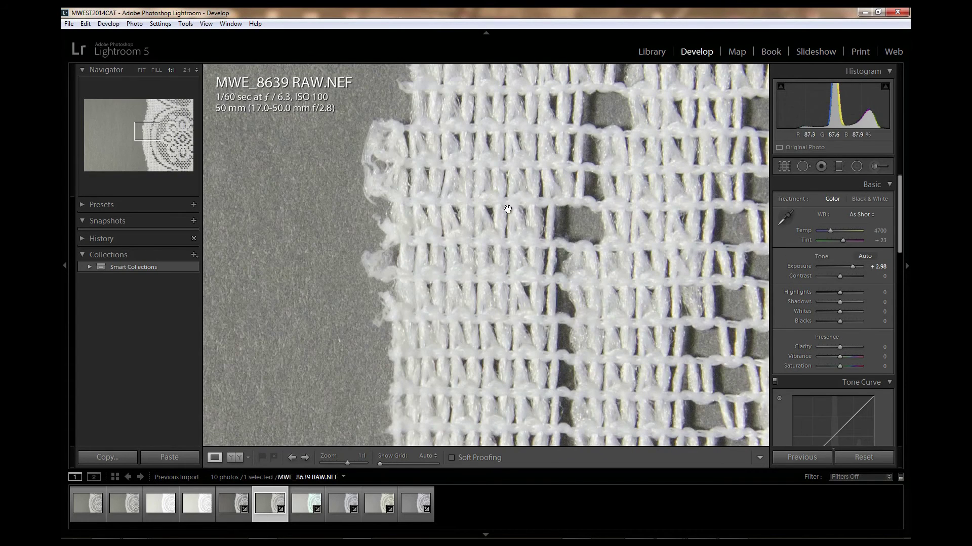
pyautogui.click(228, 501)
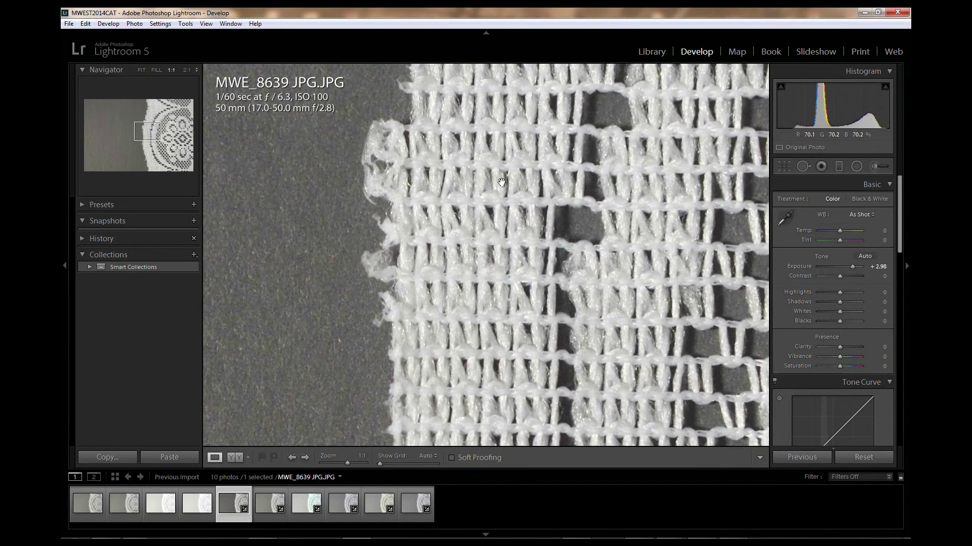
pyautogui.click(561, 214)
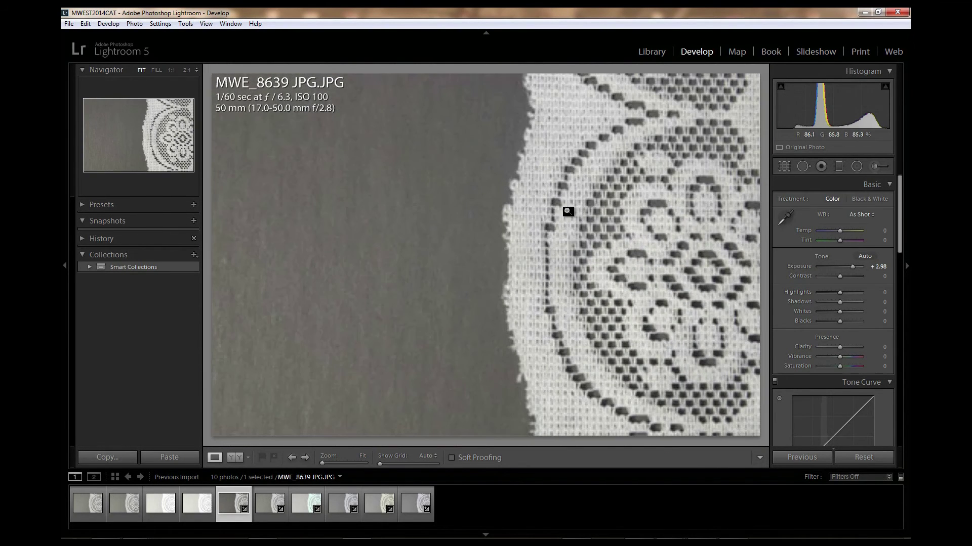
pyautogui.click(265, 499)
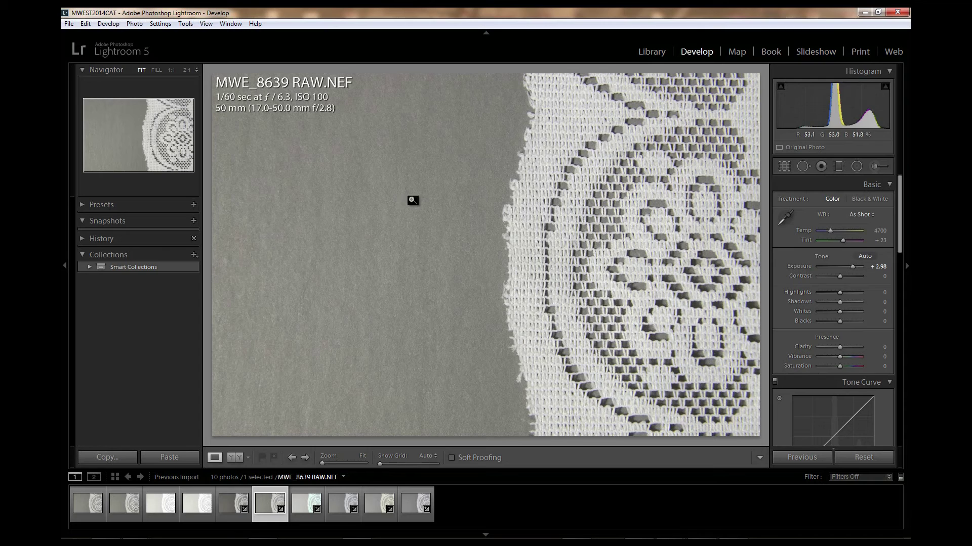
pyautogui.click(195, 510)
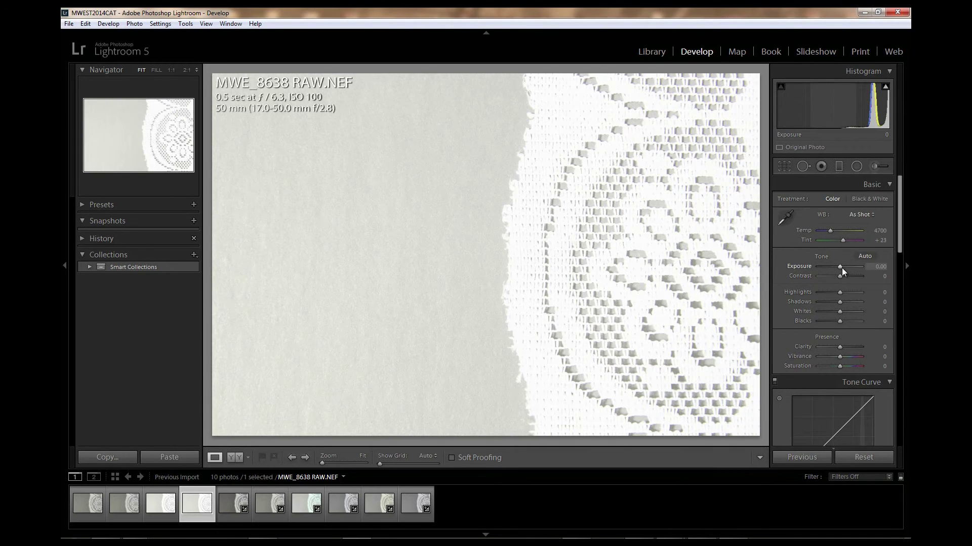
pyautogui.moveTo(840, 267); pyautogui.dragTo(830, 266)
pyautogui.click(159, 505)
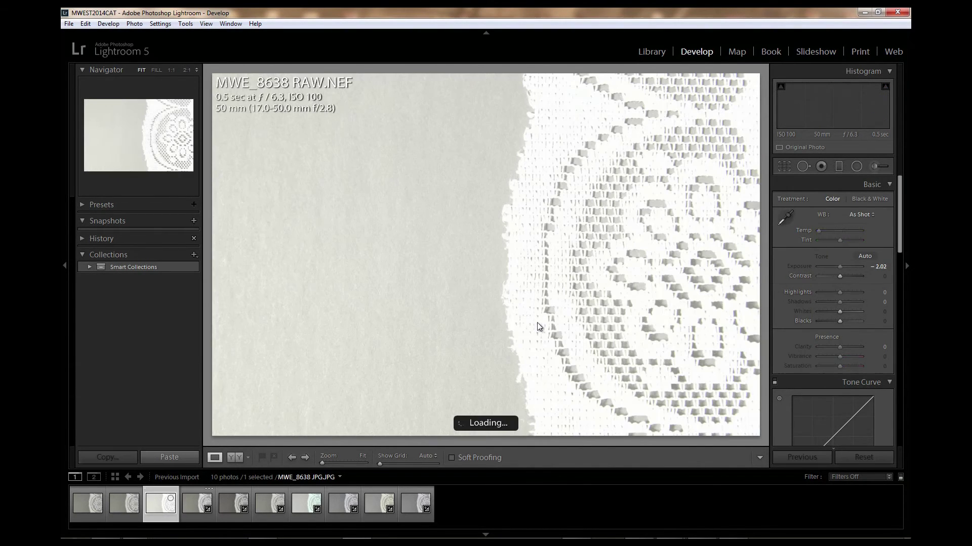
pyautogui.moveTo(840, 268); pyautogui.dragTo(830, 269)
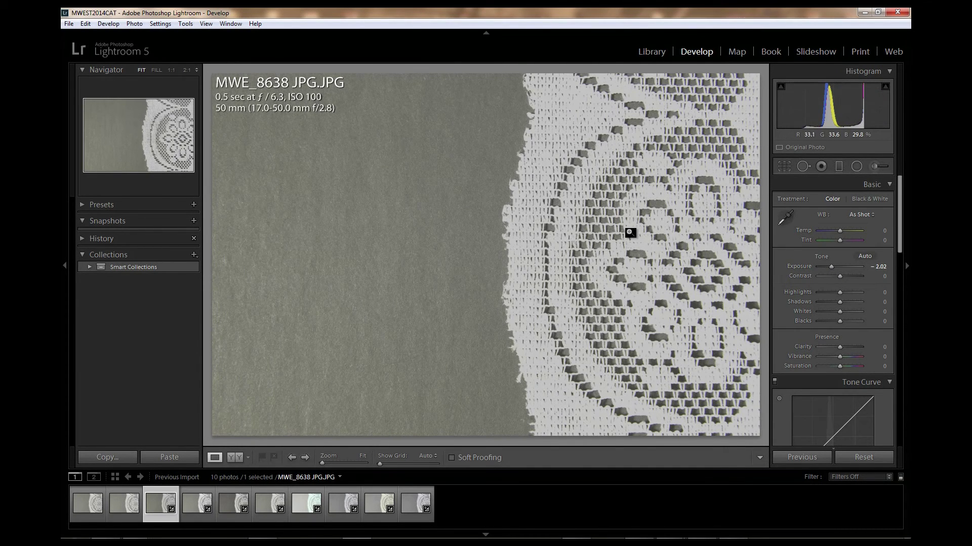
pyautogui.click(544, 242)
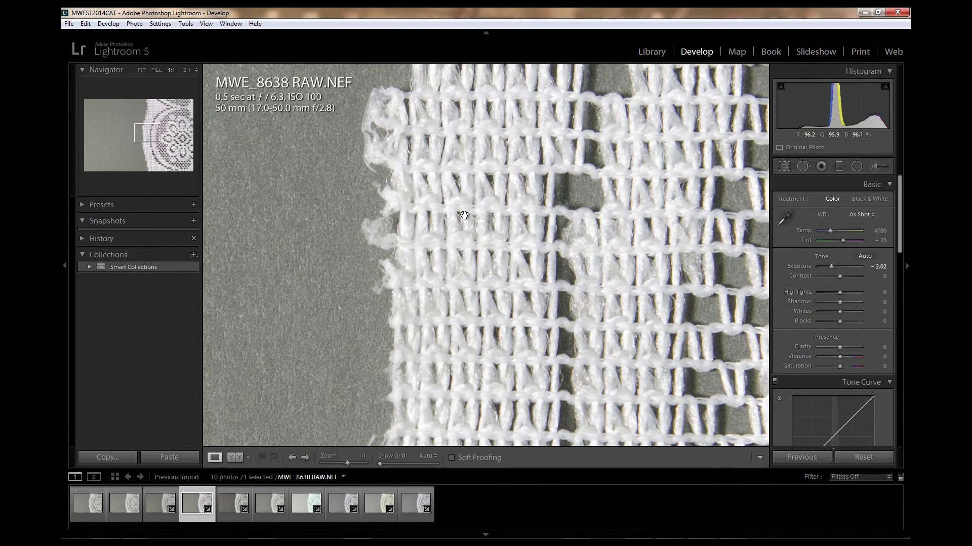
# Alternate between MWE_8637 and MWE_8638 RAW at 1:1 on the lace edge, then return to Fit
pyautogui.click(120, 503)
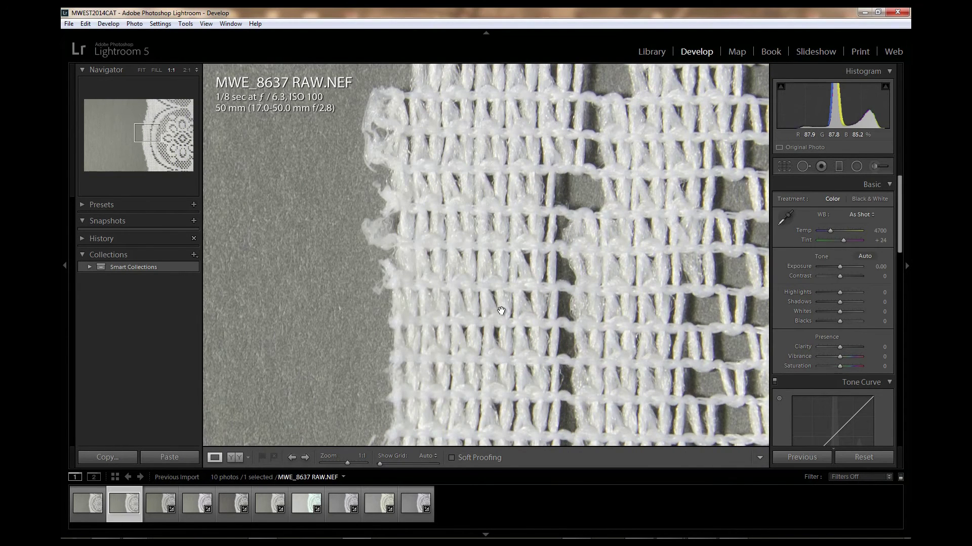
pyautogui.click(188, 505)
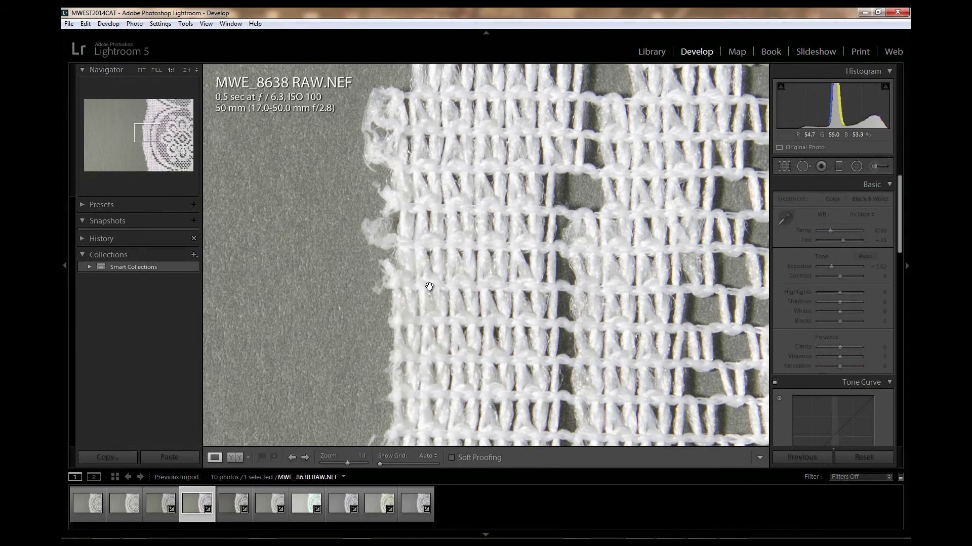
pyautogui.click(117, 500)
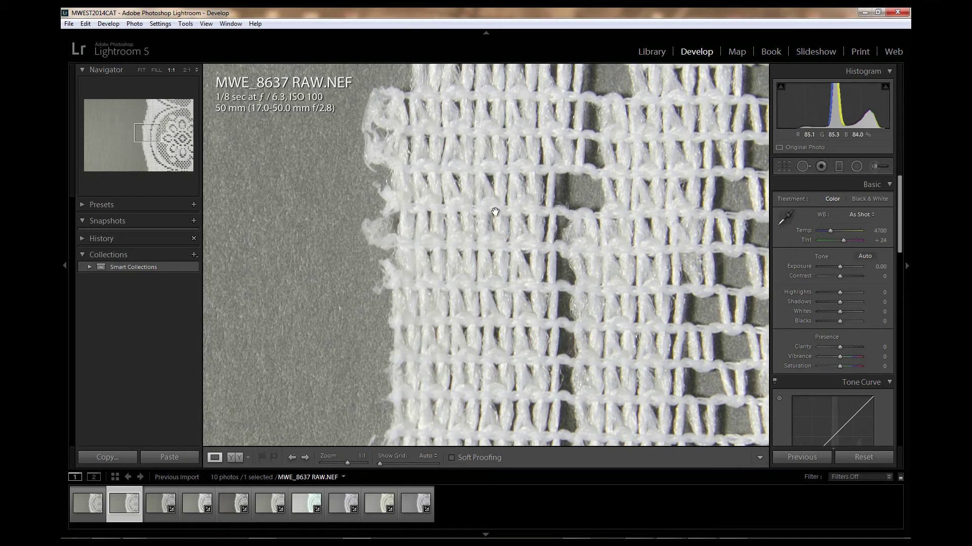
pyautogui.click(194, 499)
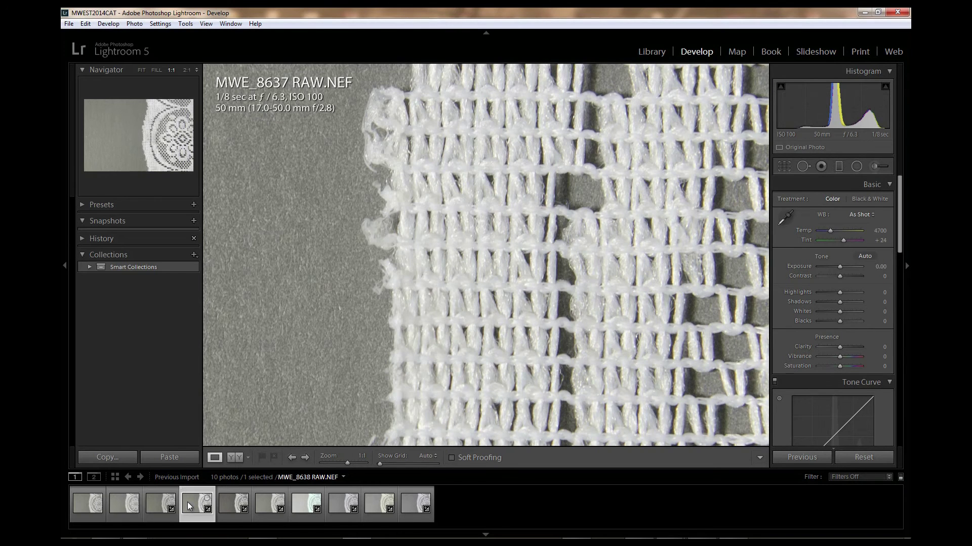
pyautogui.click(490, 241)
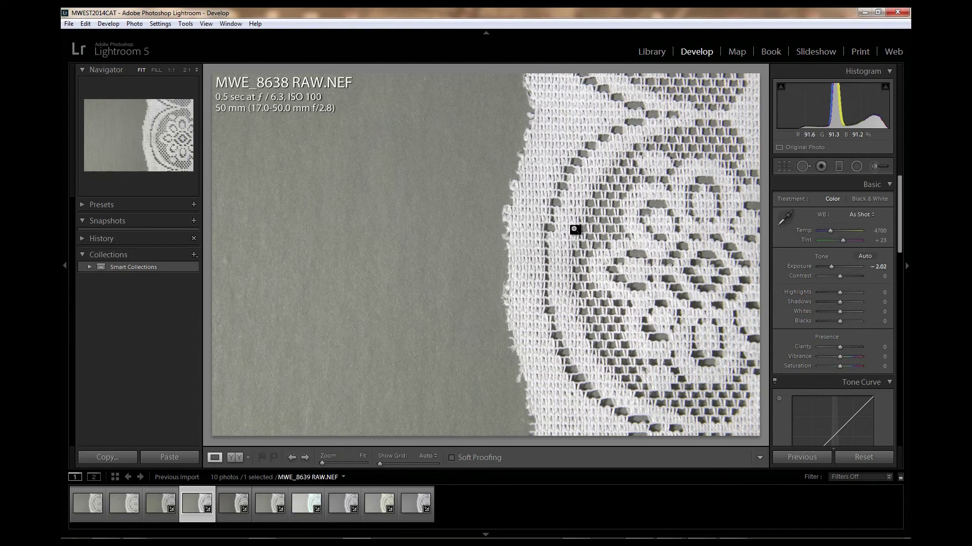
pyautogui.click(227, 502)
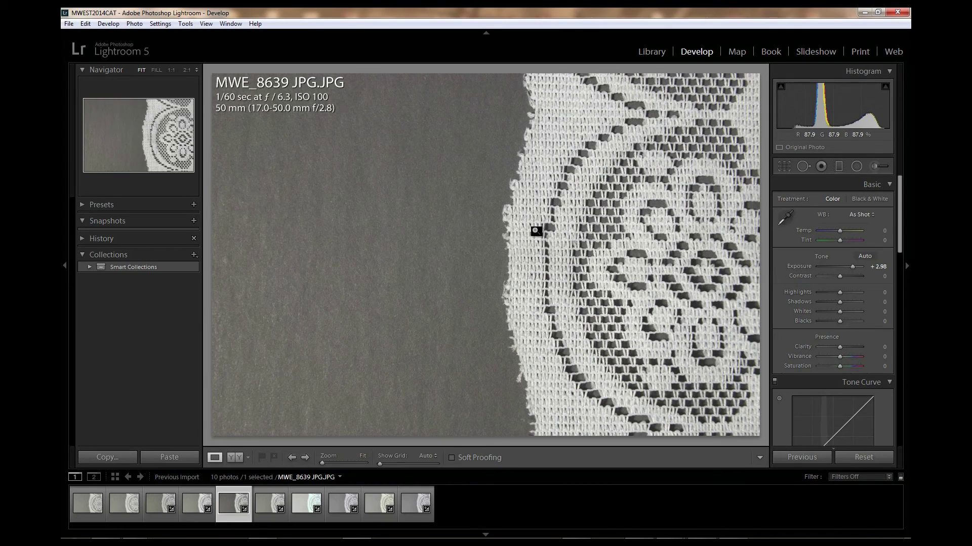
pyautogui.click(264, 502)
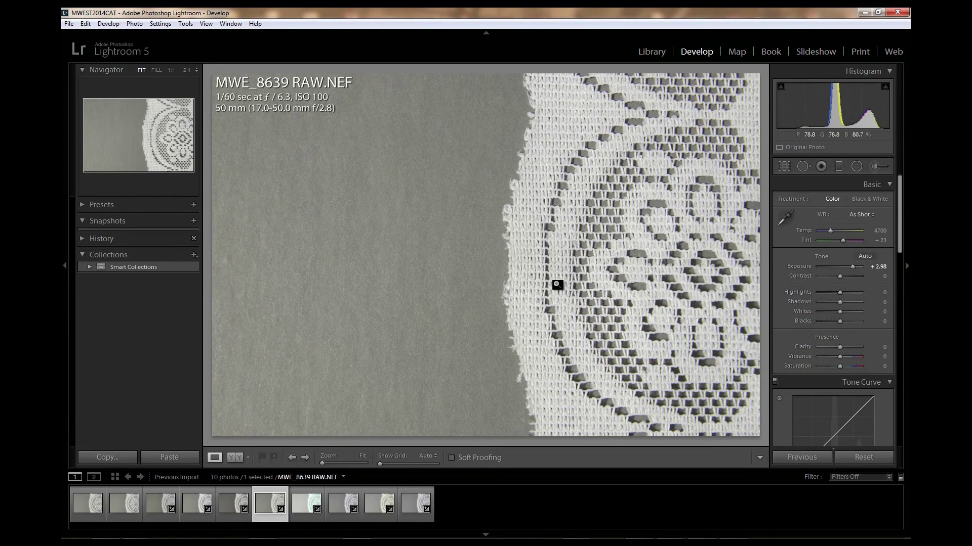
pyautogui.click(232, 503)
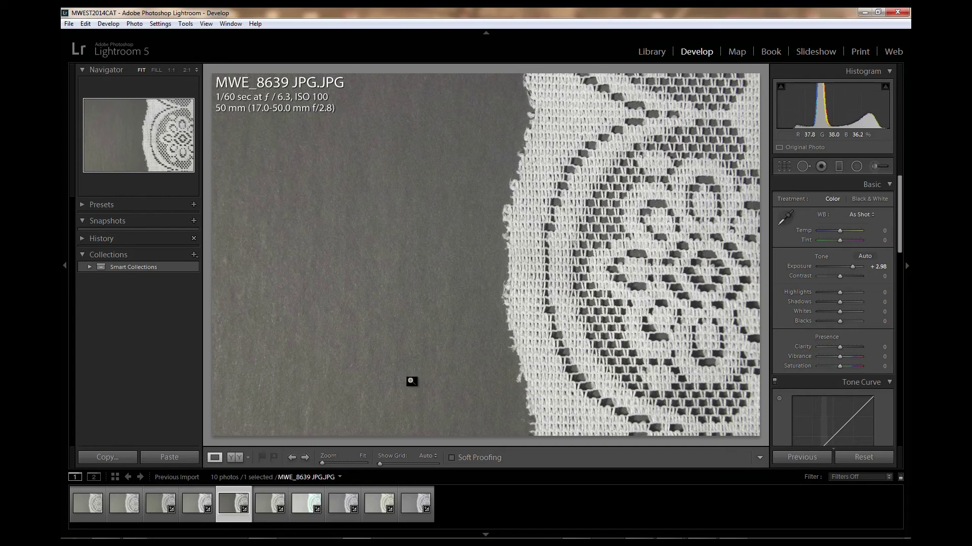
pyautogui.click(193, 502)
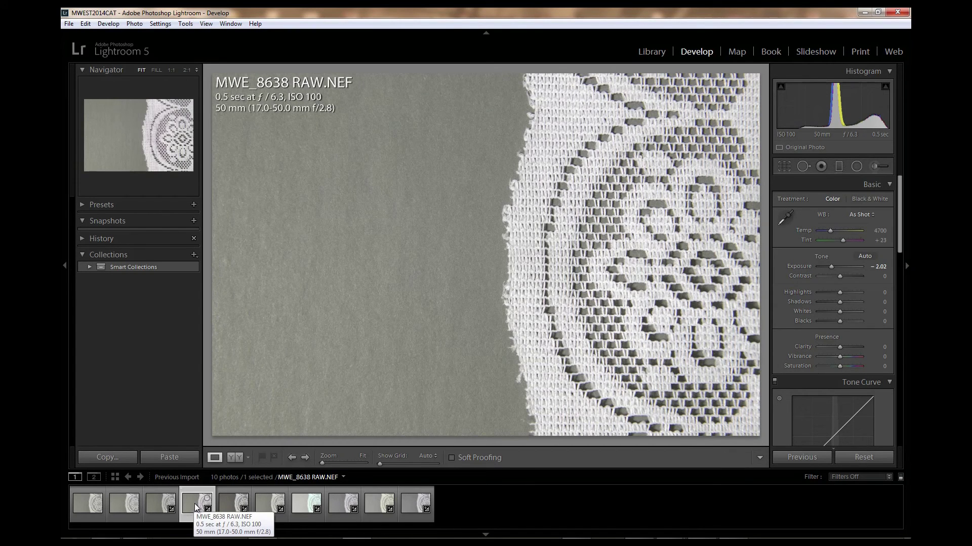
pyautogui.click(156, 503)
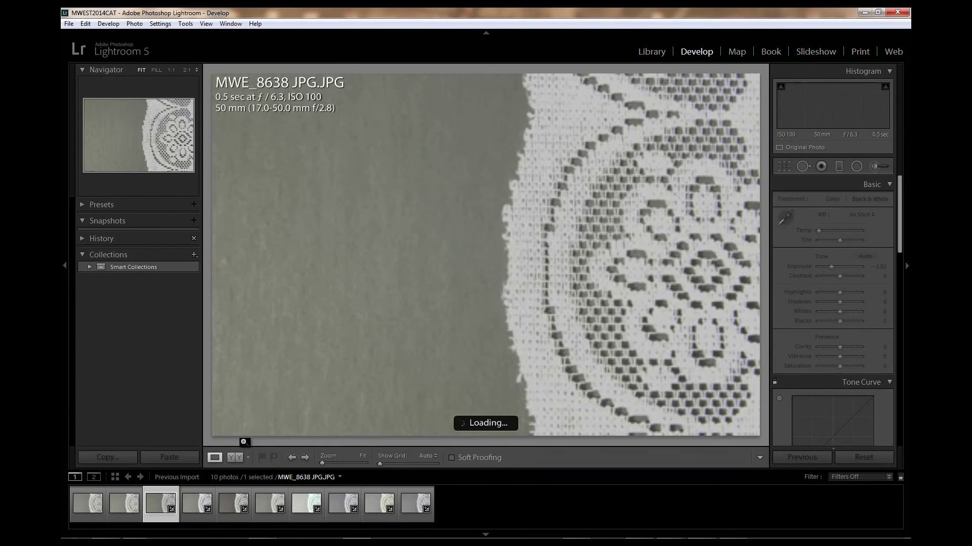
pyautogui.click(571, 238)
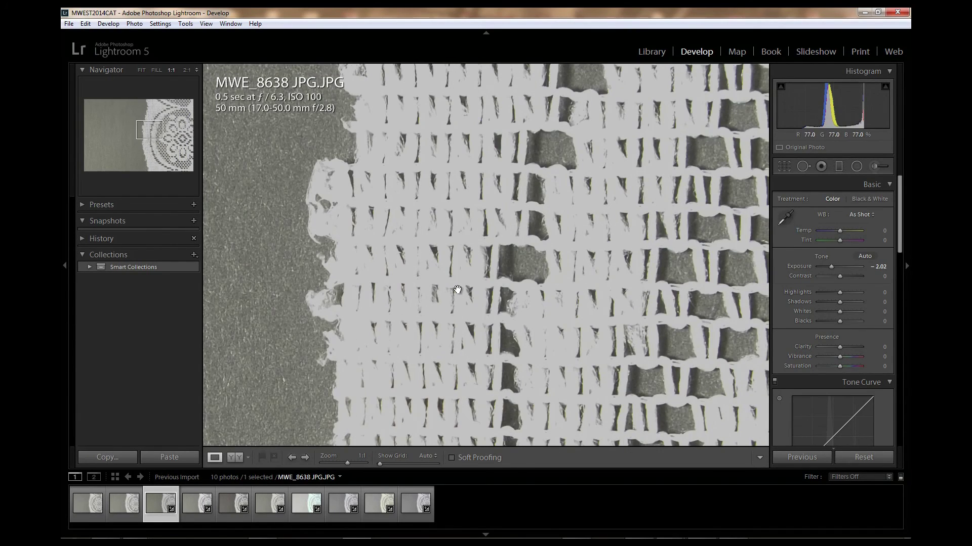
pyautogui.click(458, 289)
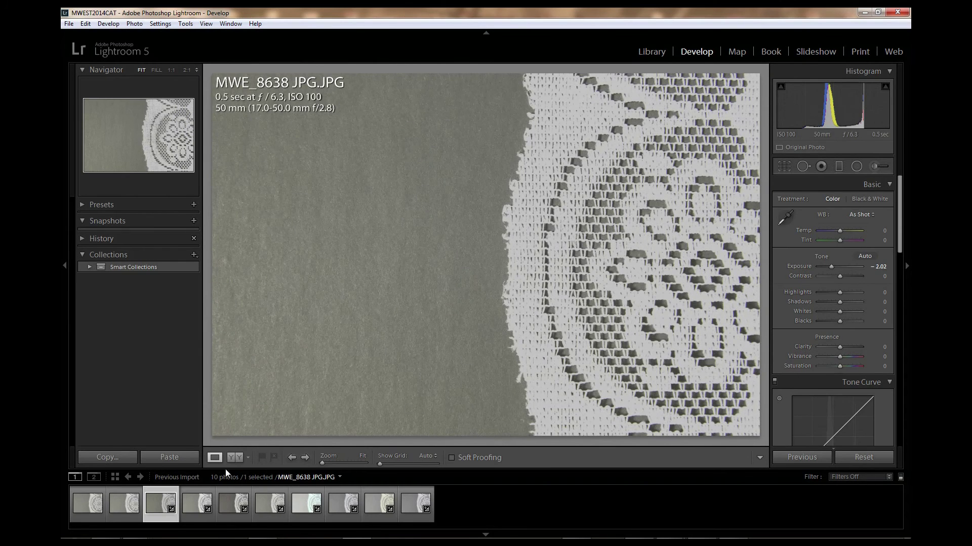
pyautogui.click(187, 499)
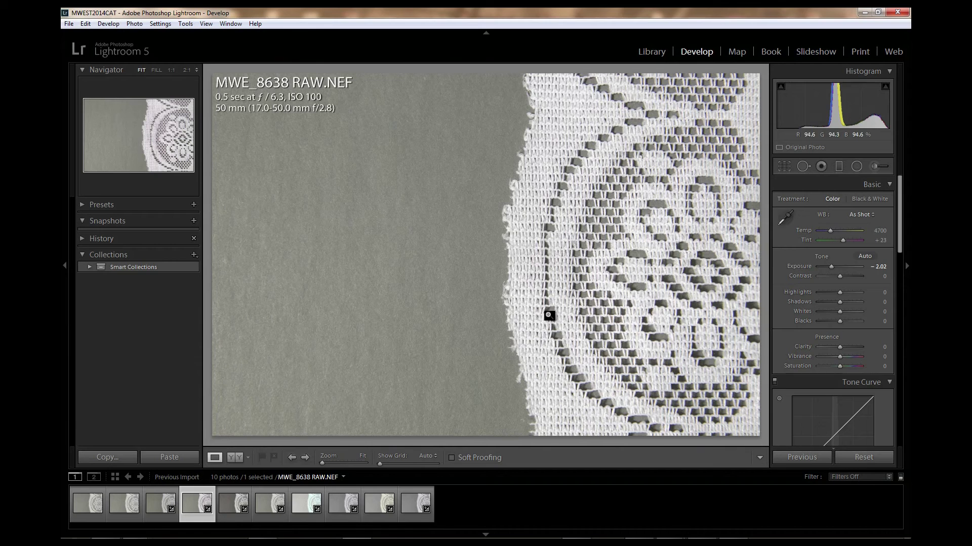
pyautogui.click(297, 503)
# Flip through MWE_8639 RAW, MWE_8640 JPG, and MWE_8641 JPG and RAW at Fit
pyautogui.click(265, 503)
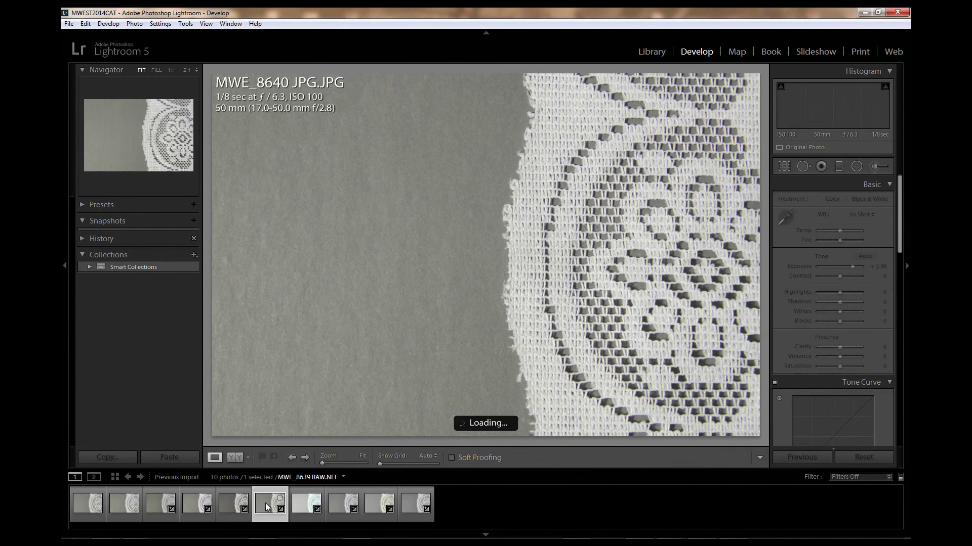
pyautogui.click(297, 502)
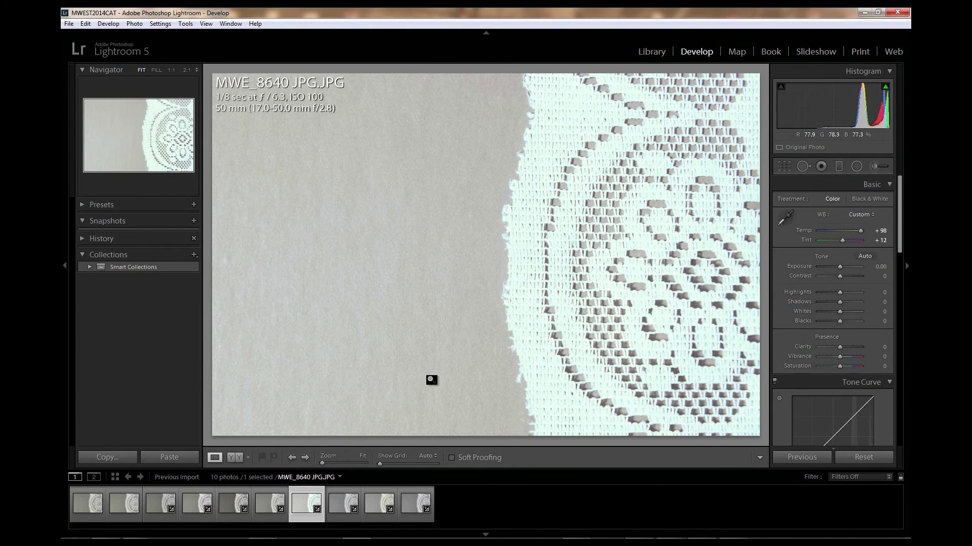
pyautogui.click(372, 504)
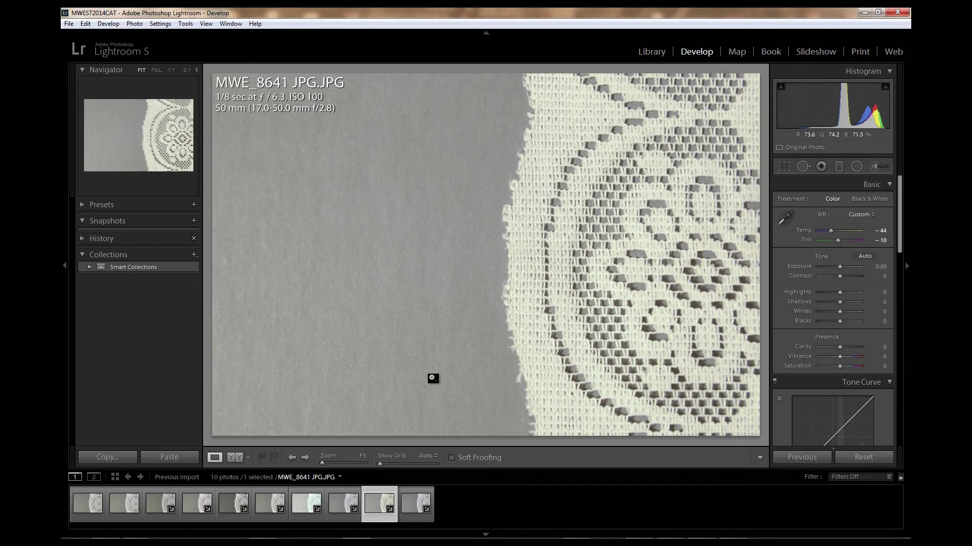
pyautogui.click(411, 503)
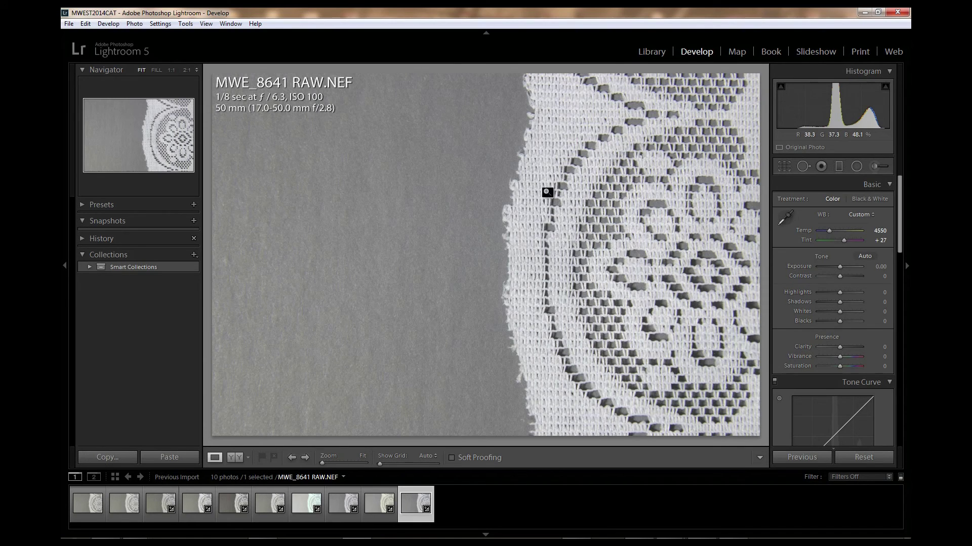
pyautogui.click(372, 505)
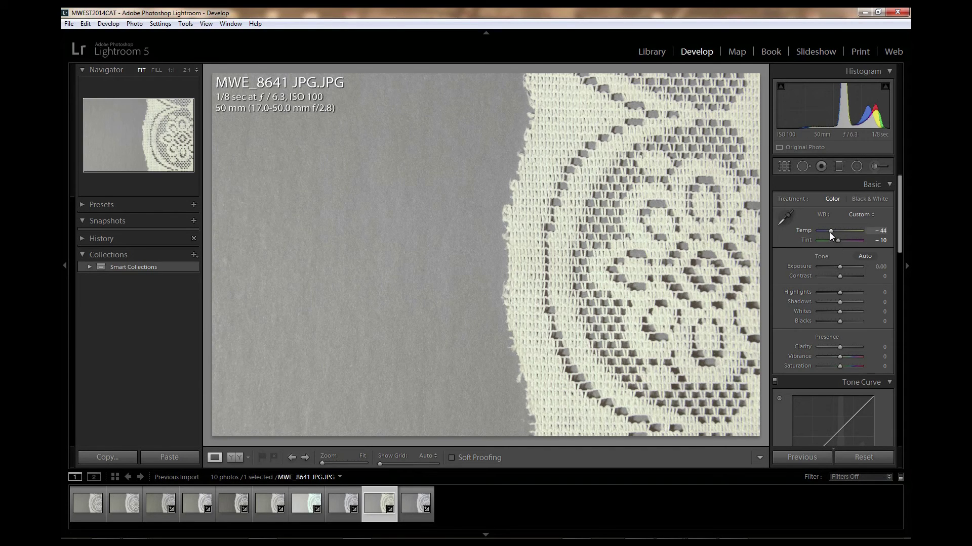
# Compare MWE_8641 JPEG and RAW at 1:1, panning into the lace pattern, then return to Fit
pyautogui.click(652, 213)
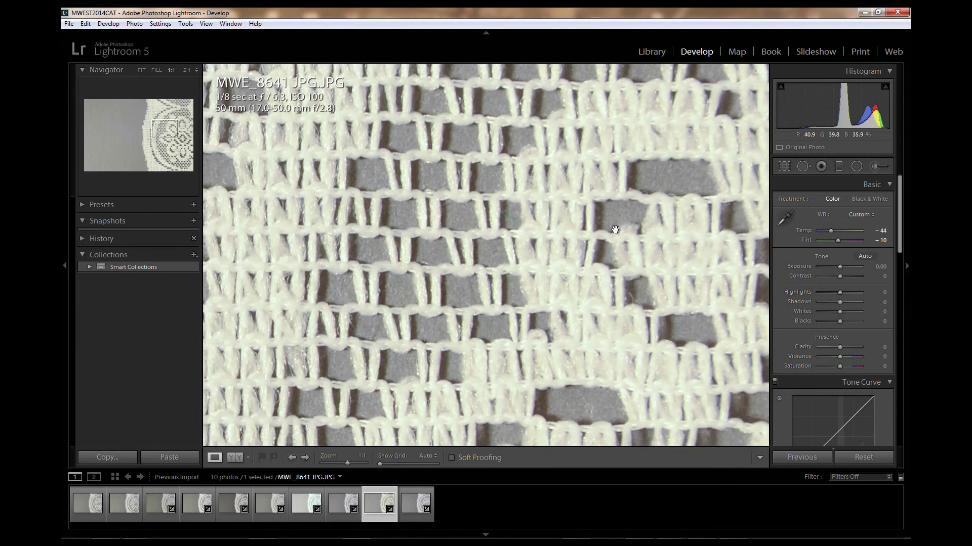
pyautogui.click(410, 503)
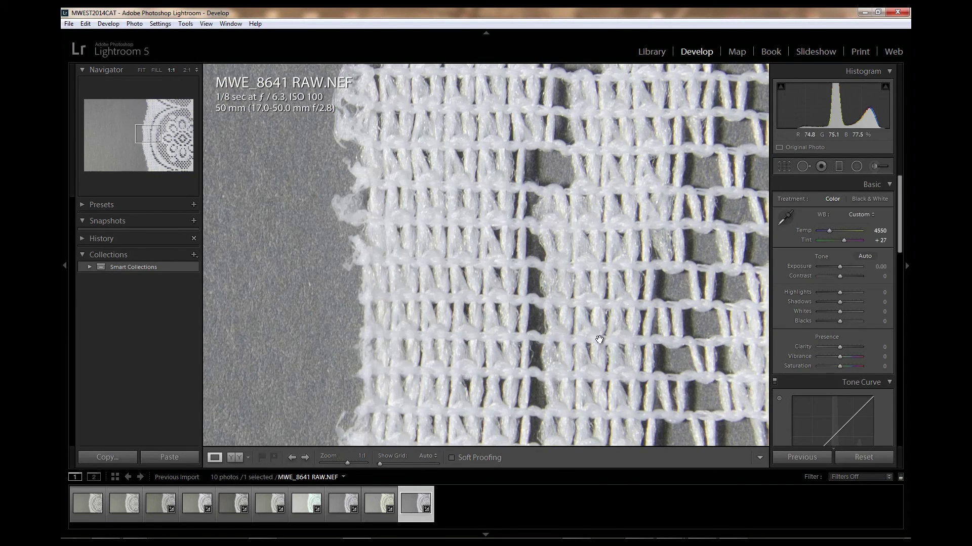
pyautogui.moveTo(599, 339); pyautogui.dragTo(466, 267)
pyautogui.moveTo(651, 217); pyautogui.dragTo(512, 206)
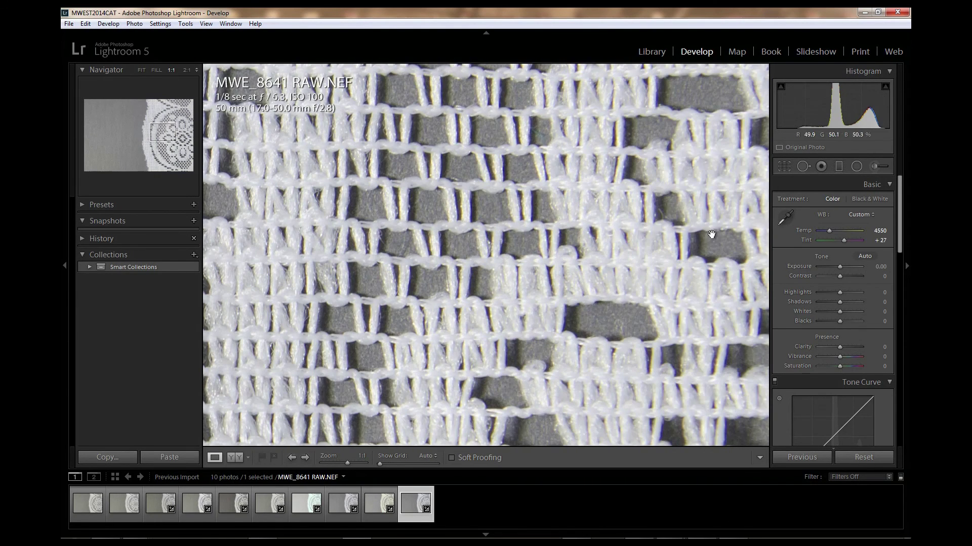
pyautogui.click(626, 265)
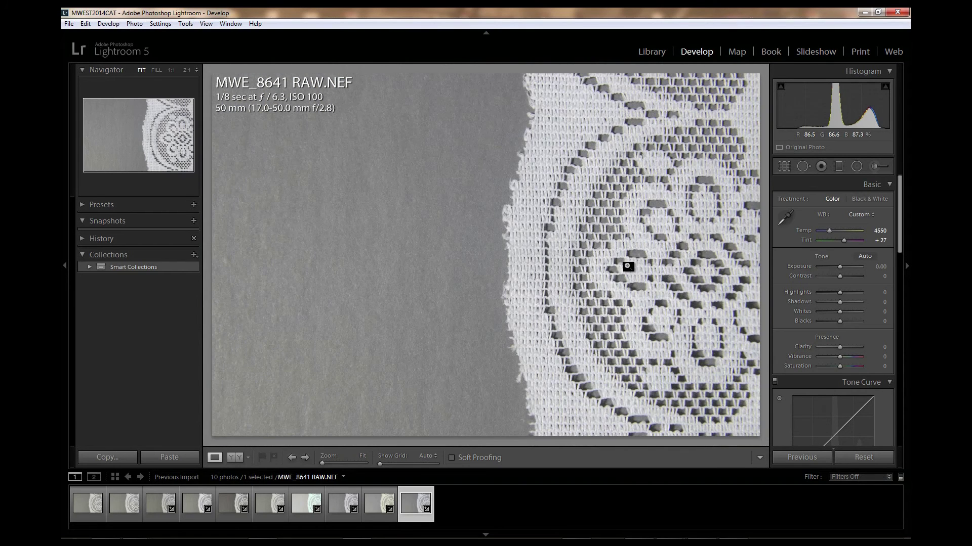